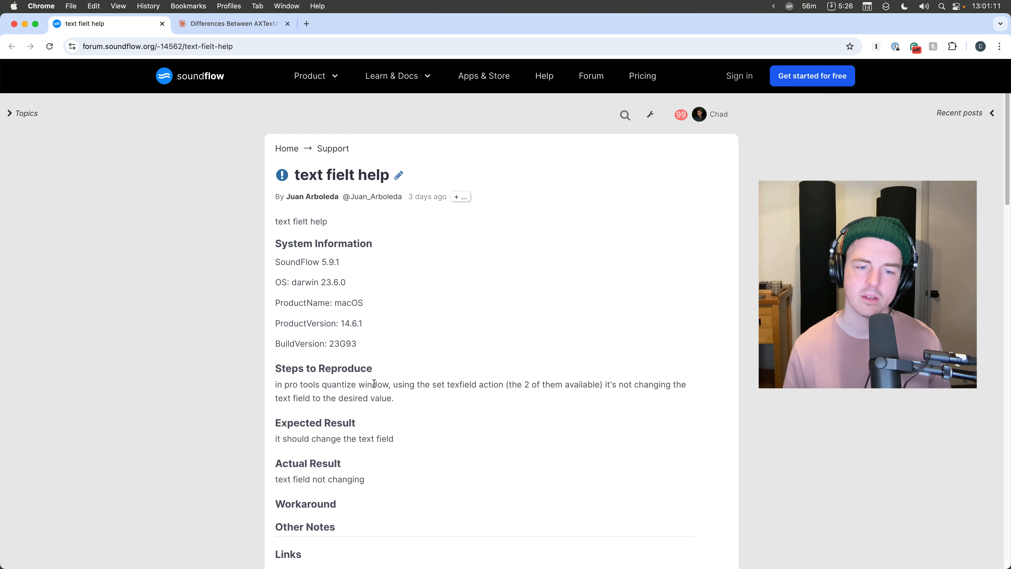
- Scroll through the forum post about setting the Strength text field in the Pro Tools Quantize window
scroll(375, 382, down, 10)
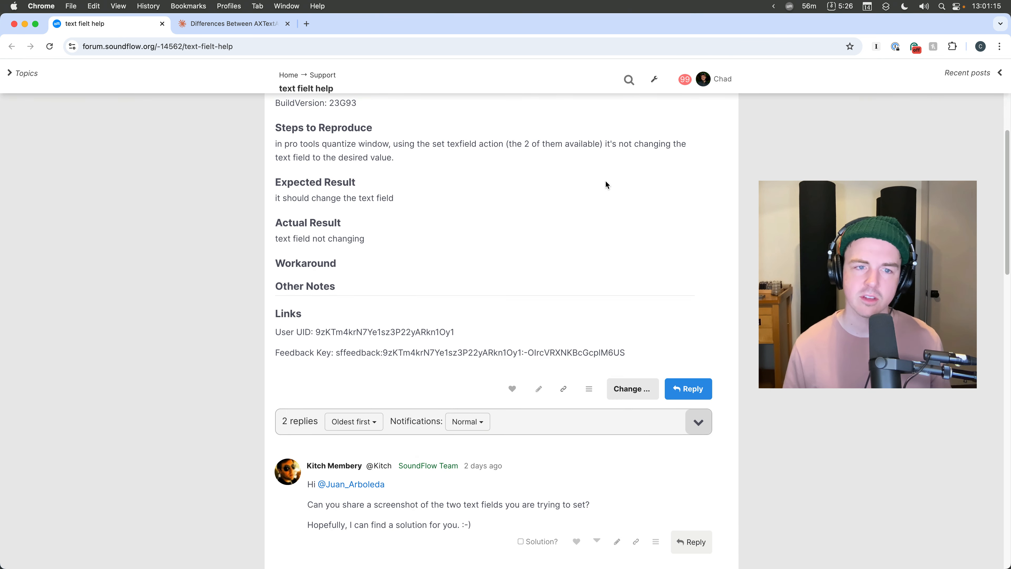
scroll(485, 272, down, 4)
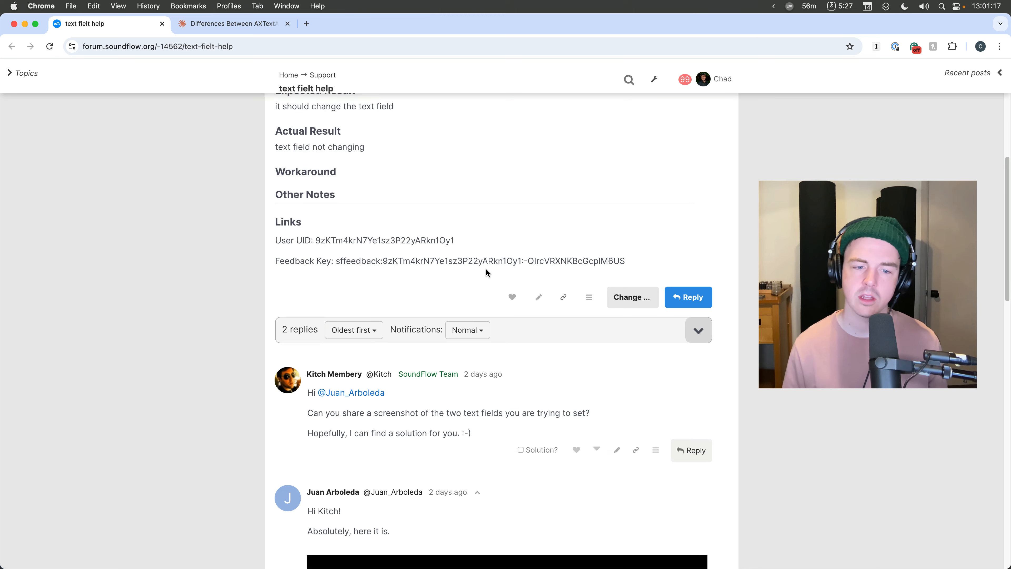
scroll(495, 505, down, 15)
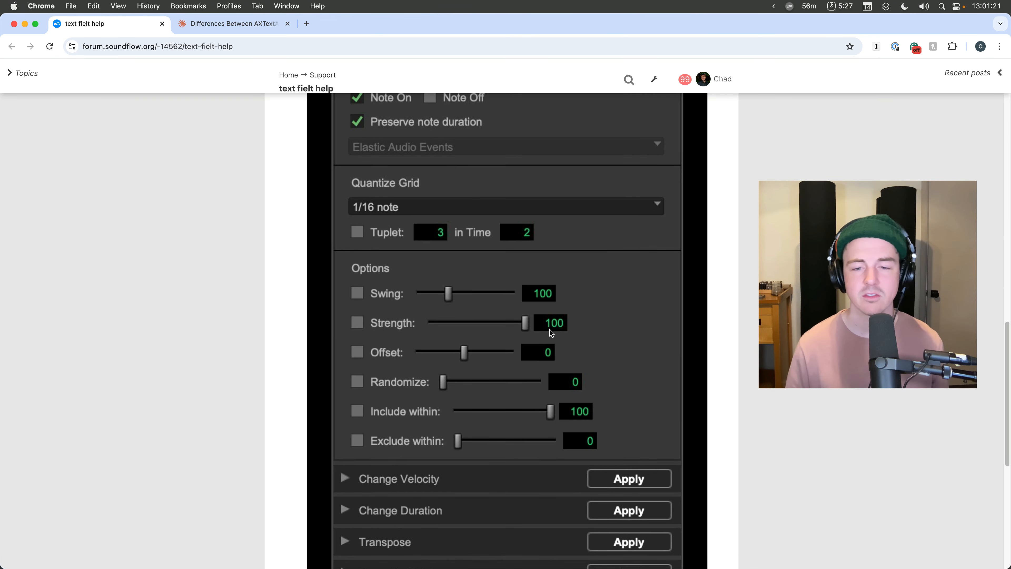
scroll(550, 333, down, 15)
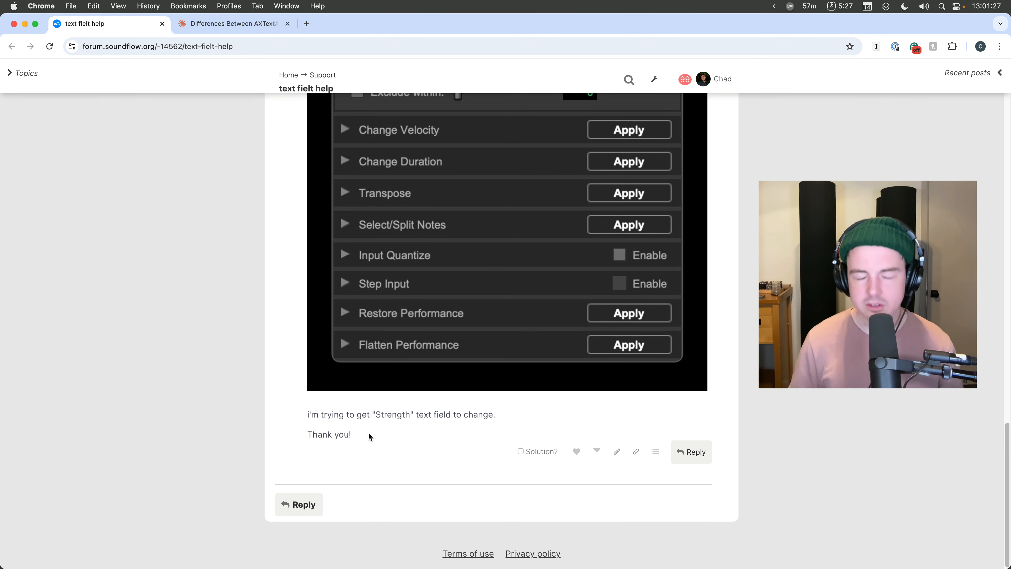
- Add a Set Value of Text Area action to the Text Fields vs Text Area macro
key(ctrl+f)
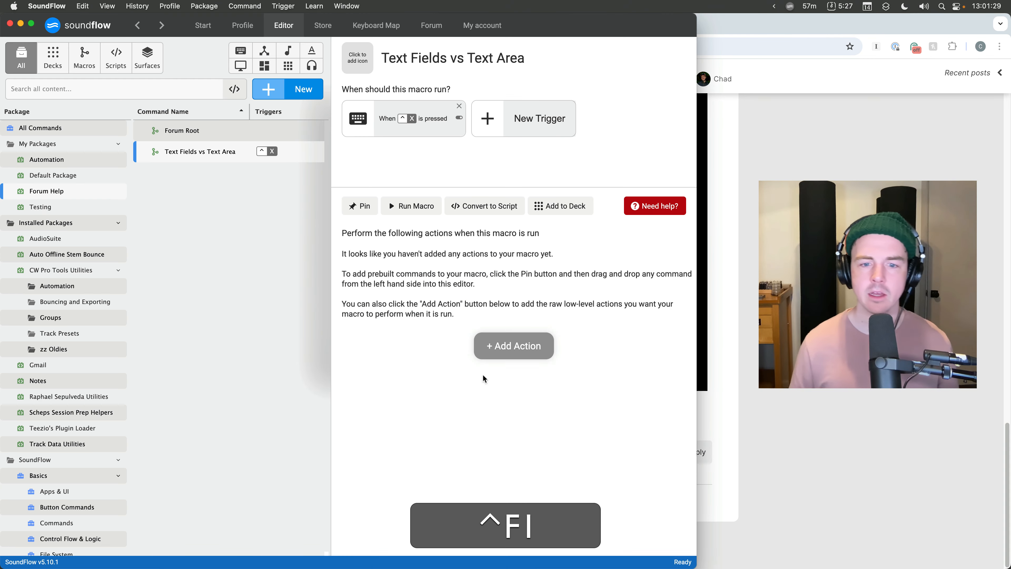
click(536, 345)
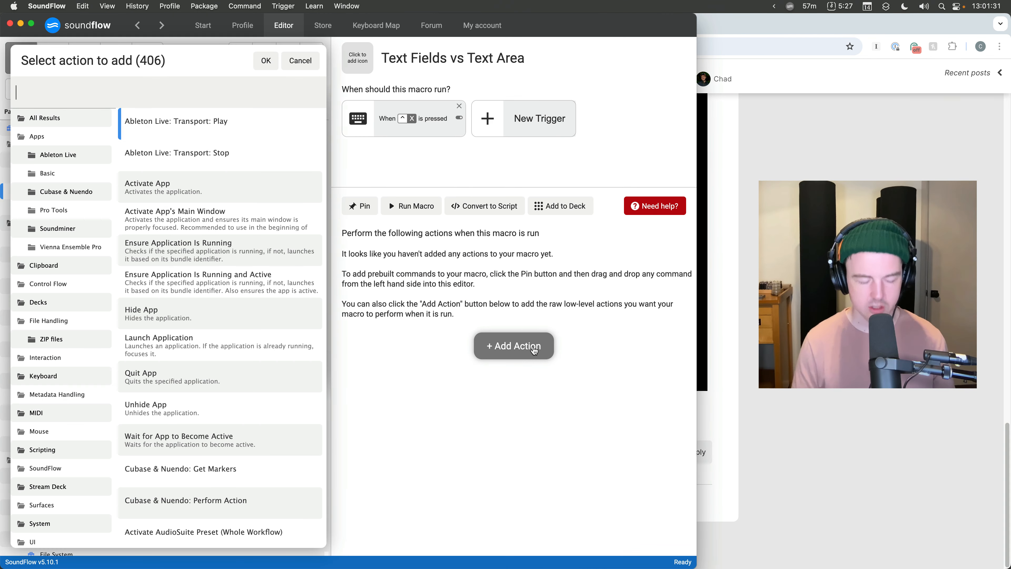
text(set value text)
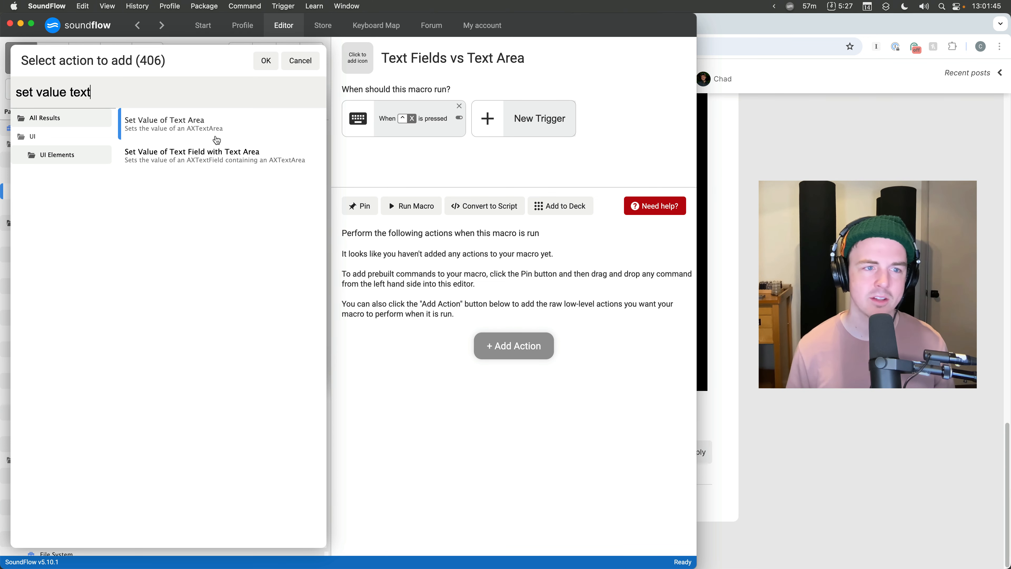
double_click(222, 120)
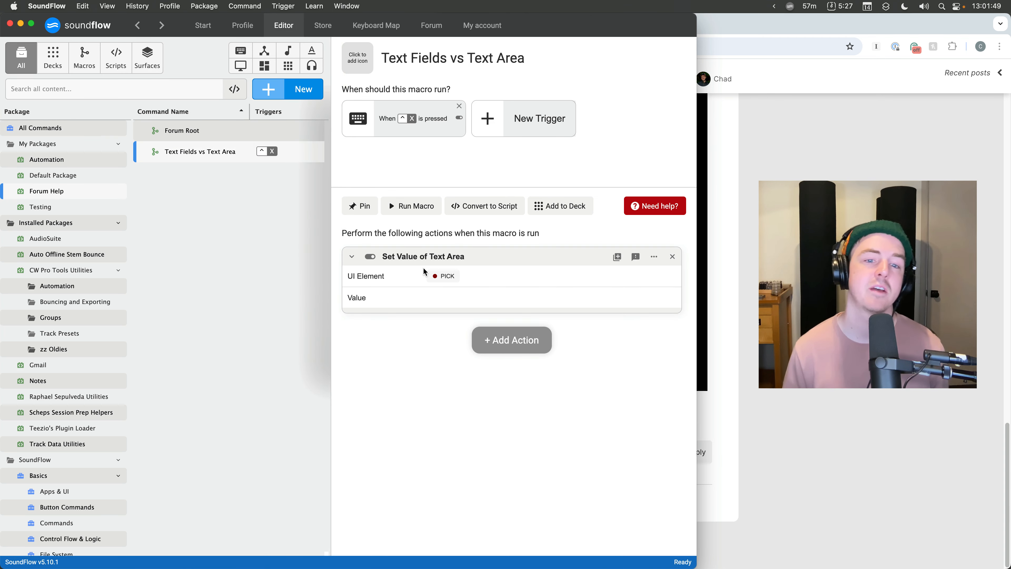
- Open the Claude chat tab and read the explanation of AXTextField versus AXTextArea
key(super+Tab)
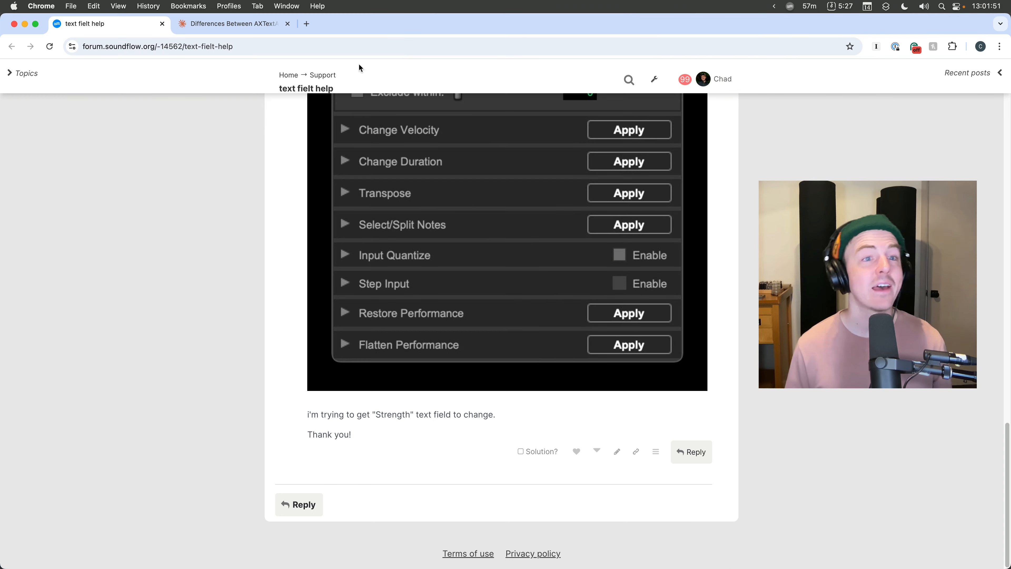
click(234, 25)
click(416, 246)
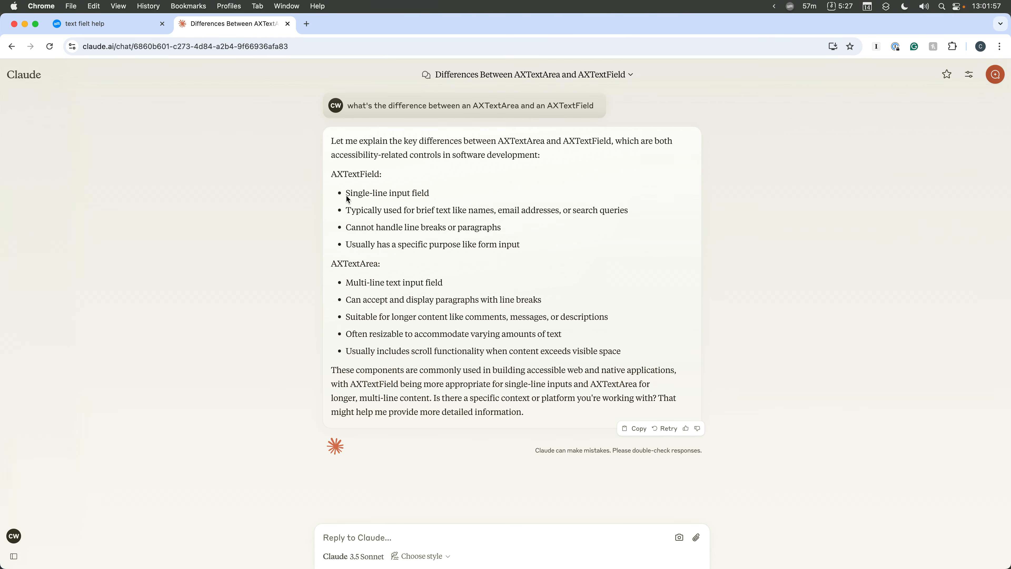
drag(347, 199, 433, 201)
click(372, 284)
drag(345, 284, 450, 283)
click(469, 284)
drag(345, 192, 439, 201)
click(442, 204)
- Switch to Pro Tools, open the Bounce Mix dialog and select the session folder field's text
key(super+Tab)
key(alt+super+b)
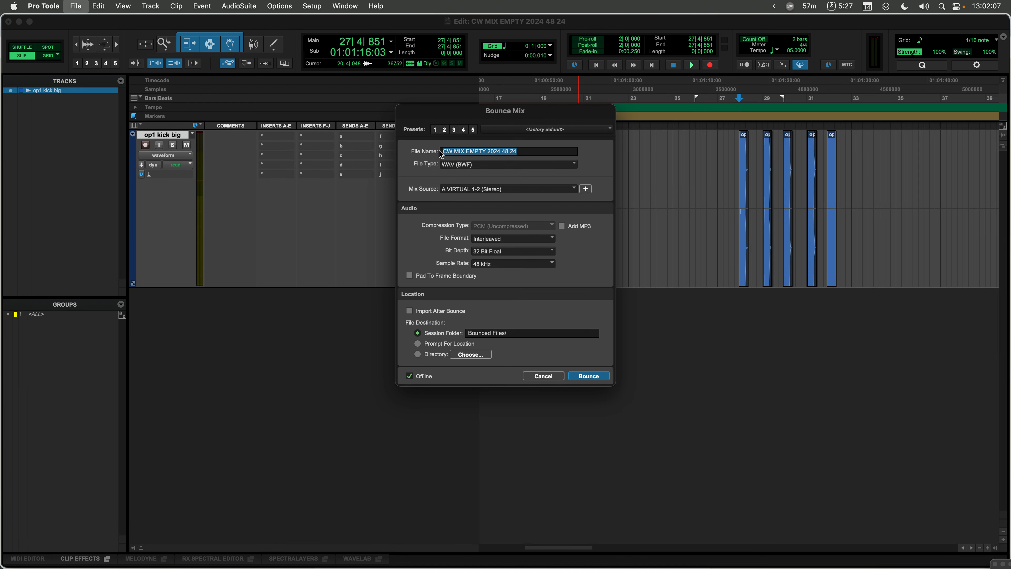
click(514, 333)
drag(517, 333, 467, 332)
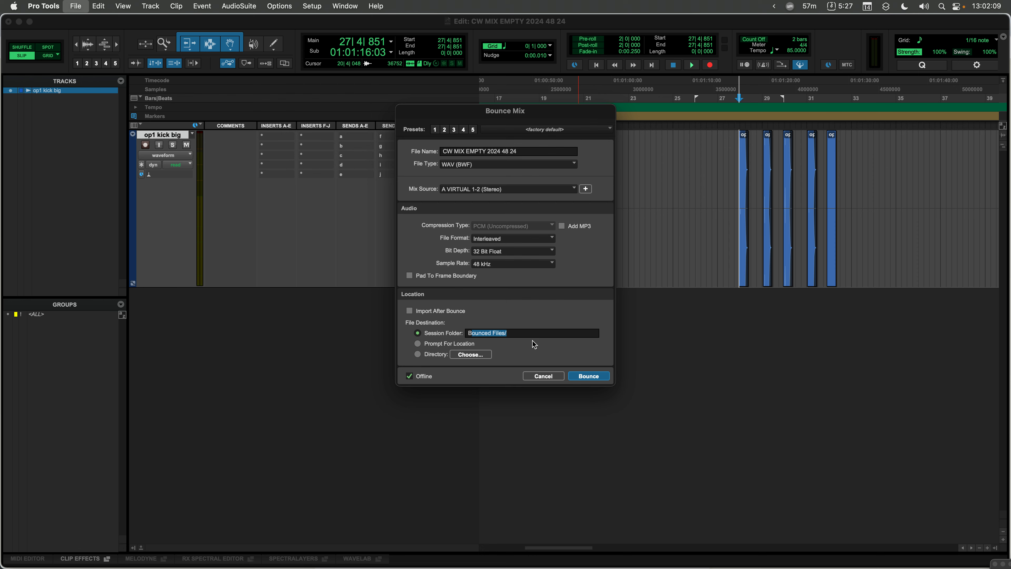
click(532, 352)
- Highlight the 'Multi-line text input field' line under AXTextArea in the Claude reply
key(super+Tab)
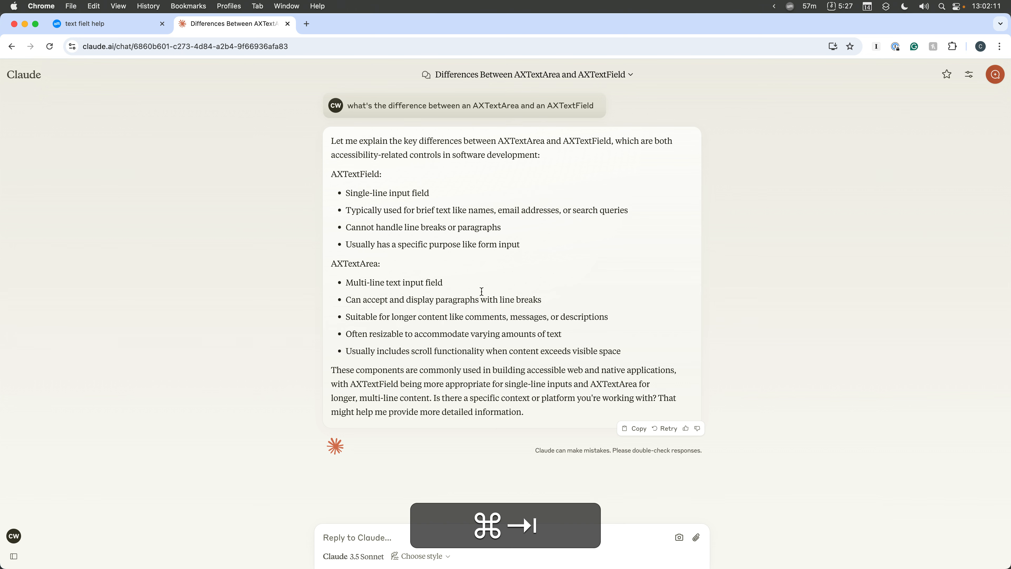
drag(443, 284, 329, 291)
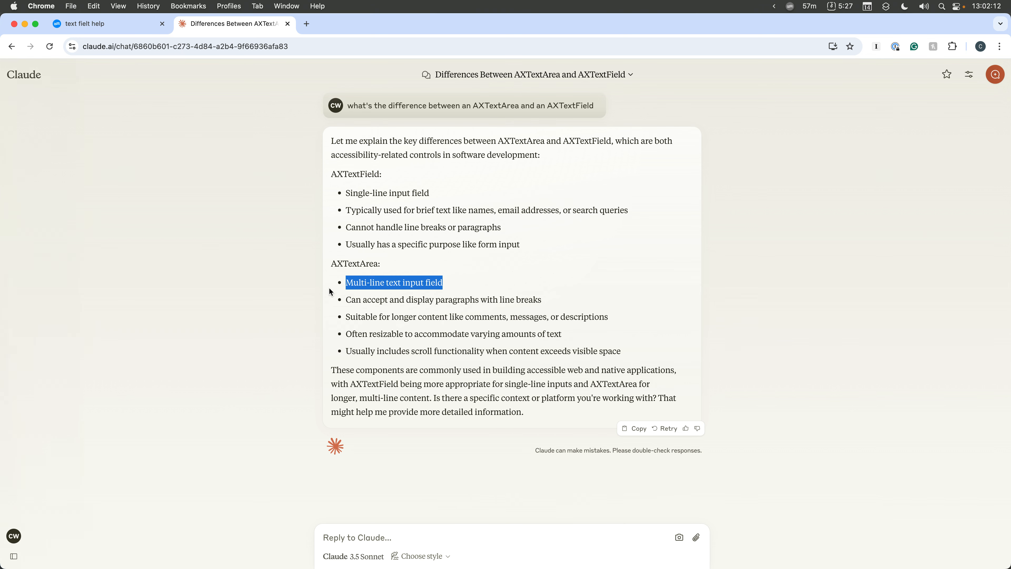
click(472, 281)
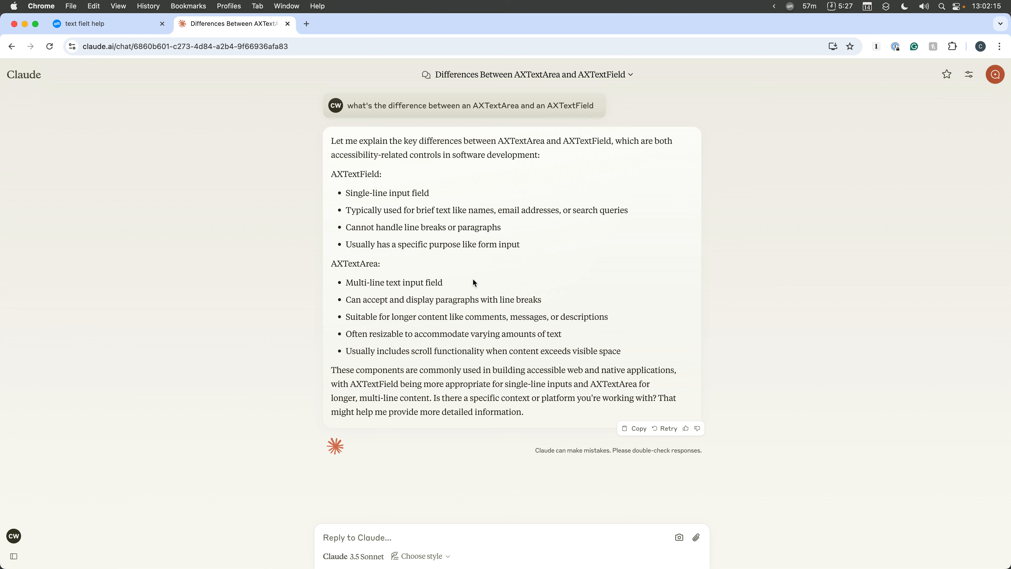
- Clear the TextEdit document and type several separate lines of sample text: dafaf, adfadfadfaf, adfadfadf
key(super+Tab)
key(super+Tab)
key(super+Tab)
key(super+Tab)
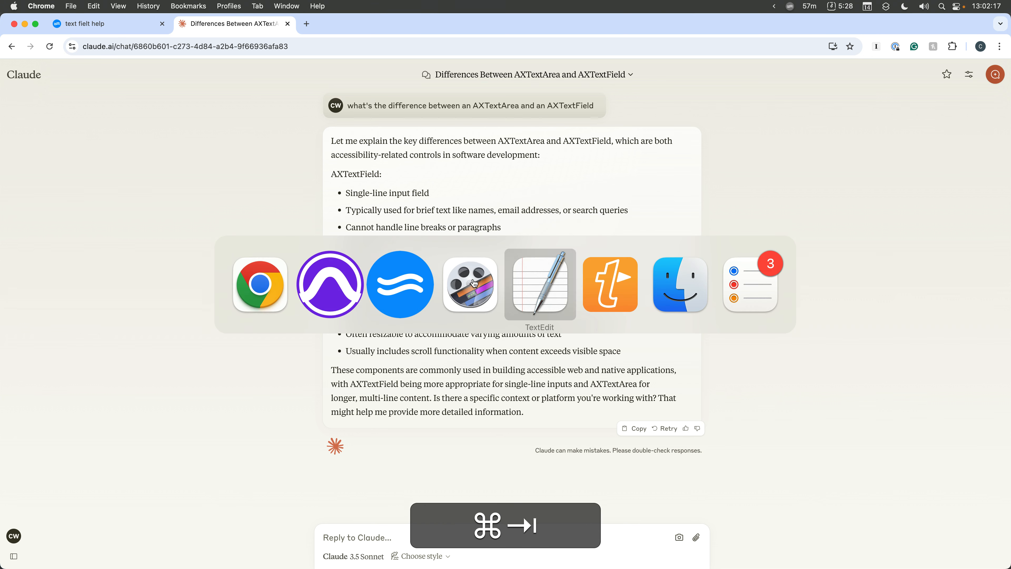
key(super+a)
key(super+BackSpace)
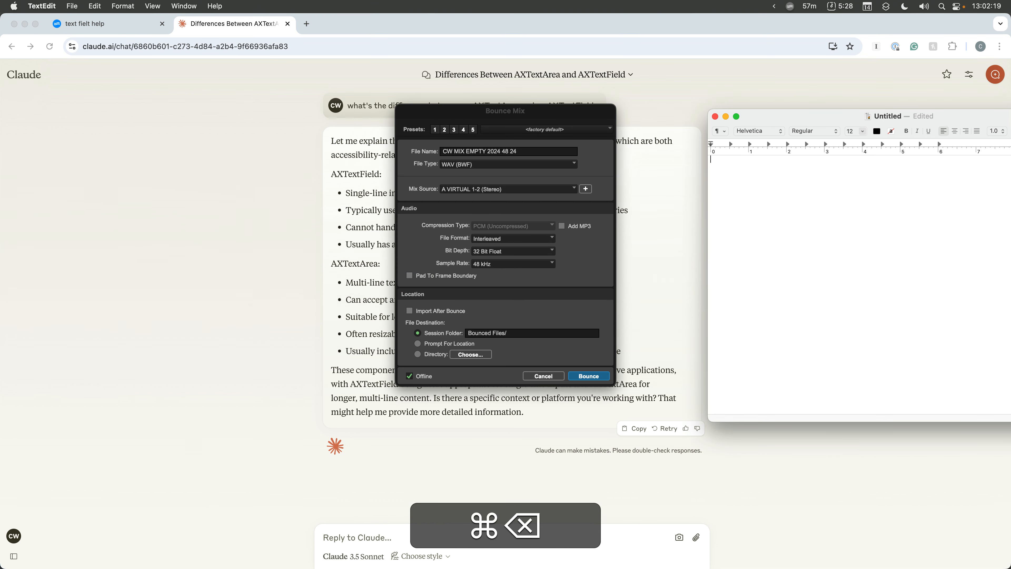
key(BackSpace)
text(dafaf)
key(Return)
key(Return)
text(adfadfadfaf)
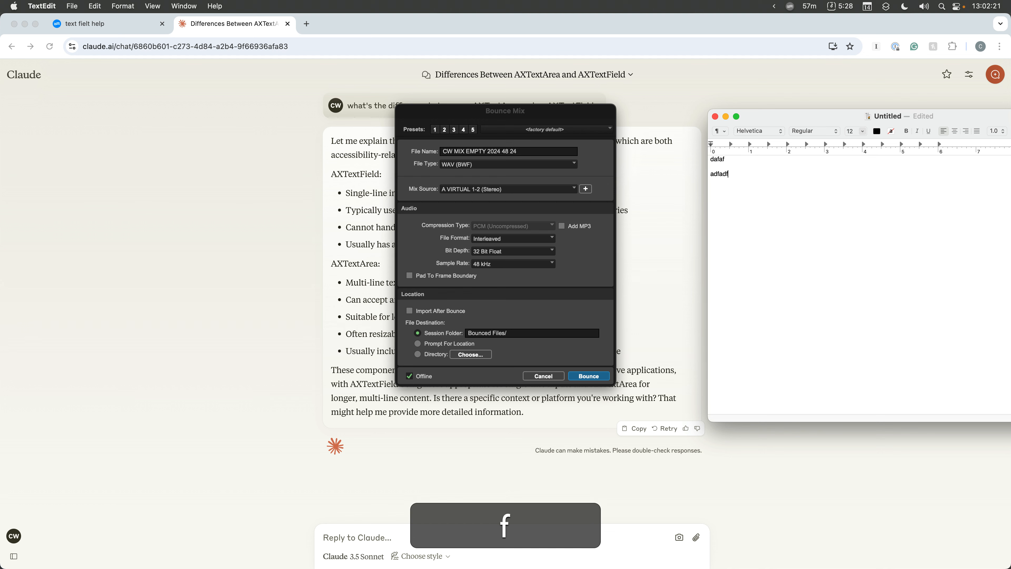
key(Return)
text(asdfasdf)
- Cancel the Bounce Mix dialog and select all of the TextEdit text
click(559, 376)
key(super+Tab)
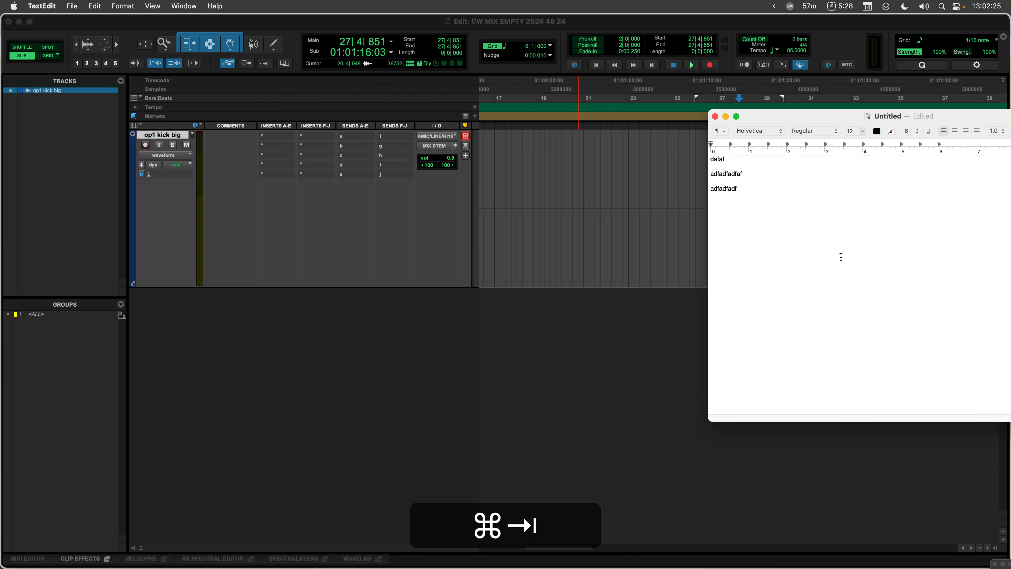
key(super+a)
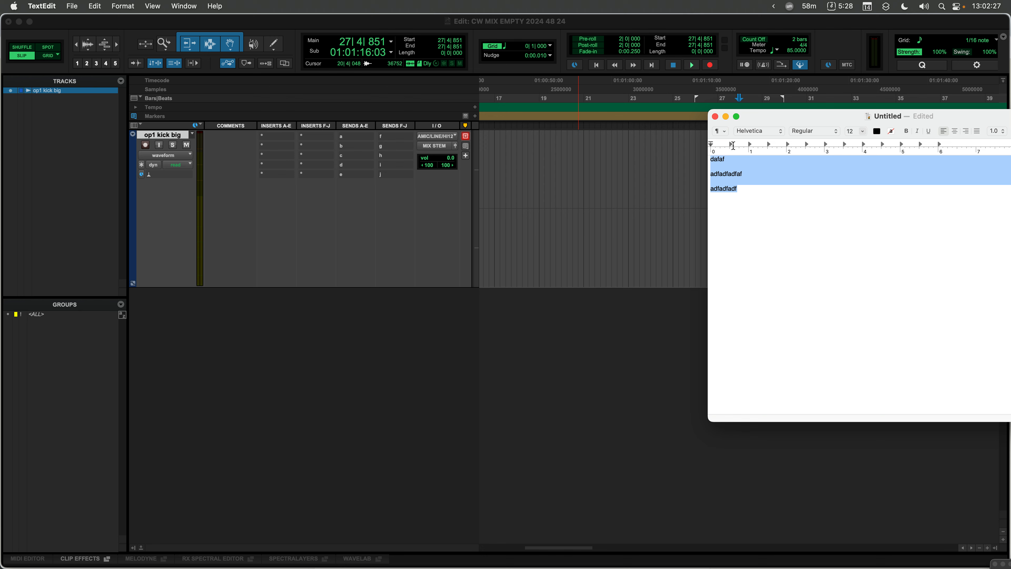
click(748, 289)
- Highlight the 'Can accept and display paragraphs with line breaks' line in the Claude reply
key(super+Tab)
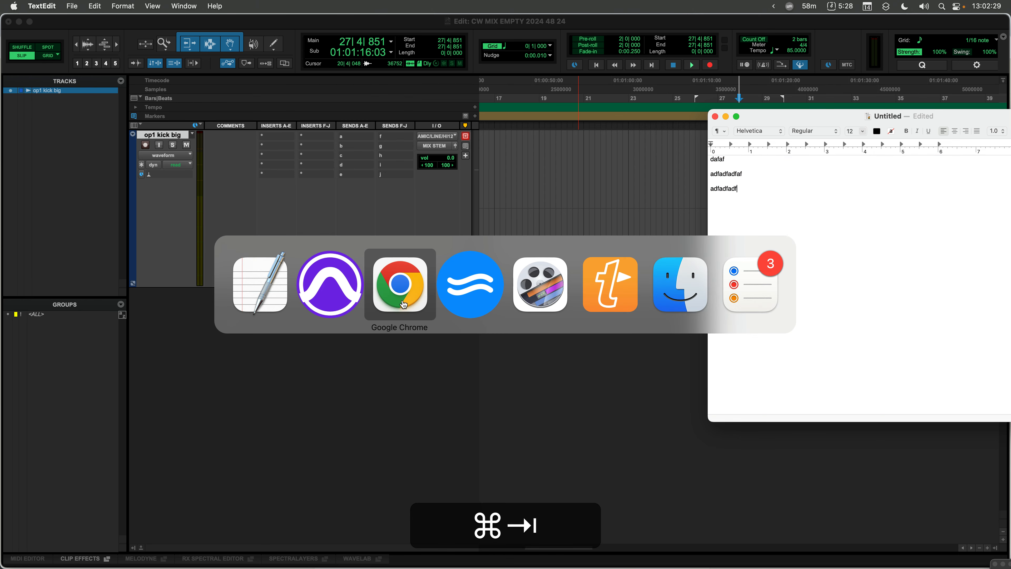
click(408, 295)
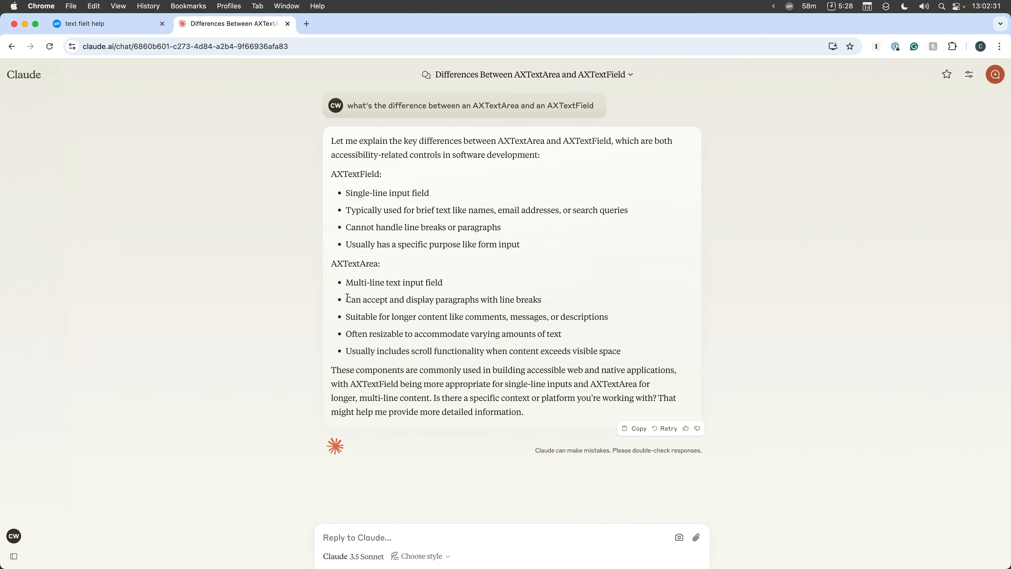
drag(345, 299, 520, 306)
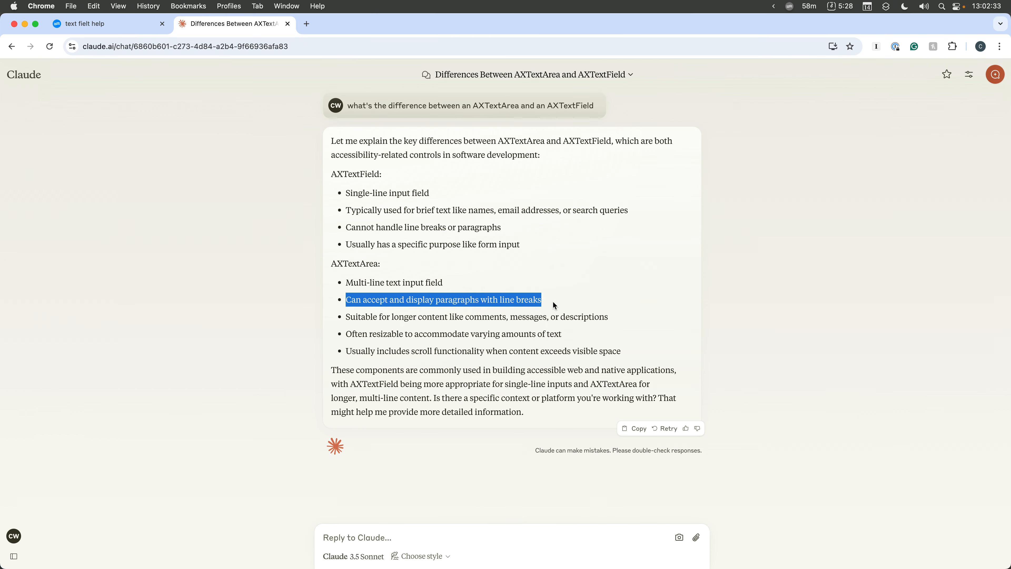
click(528, 325)
- Switch to Pro Tools and type adfadfafd in the op1 kick big track's comments, starting a new line
key(super+Tab)
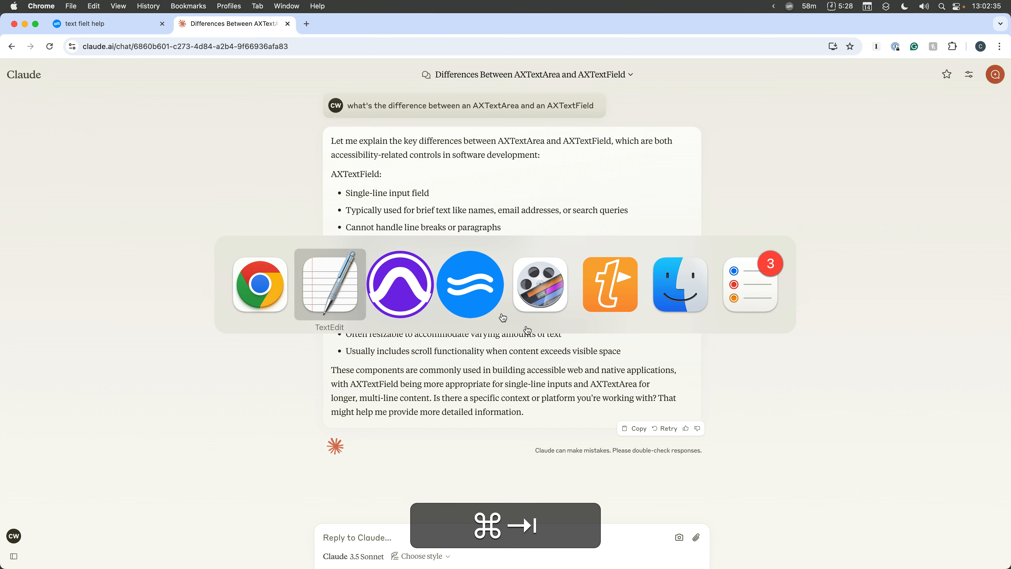
key(super+Tab)
click(441, 297)
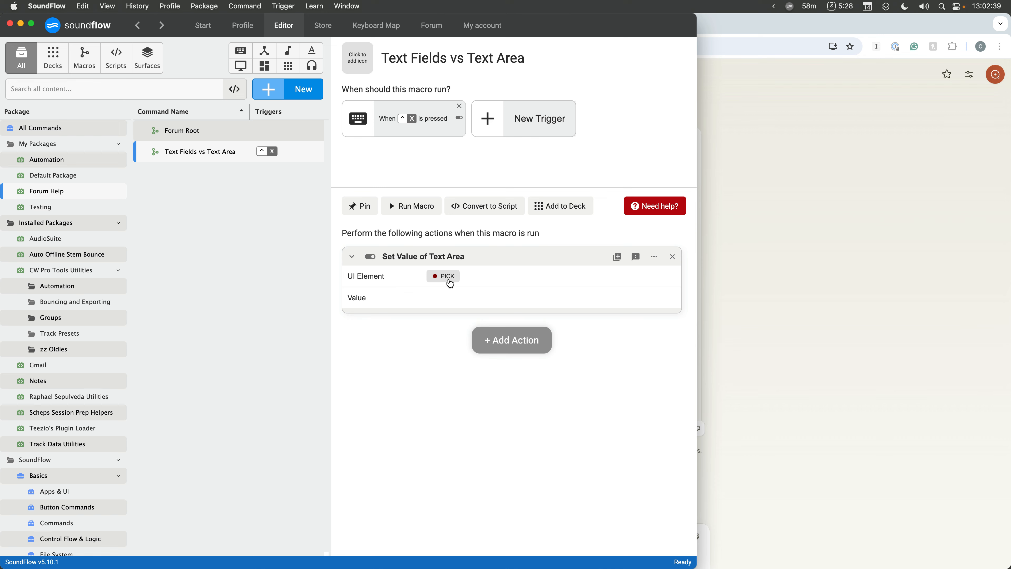
key(super+Tab)
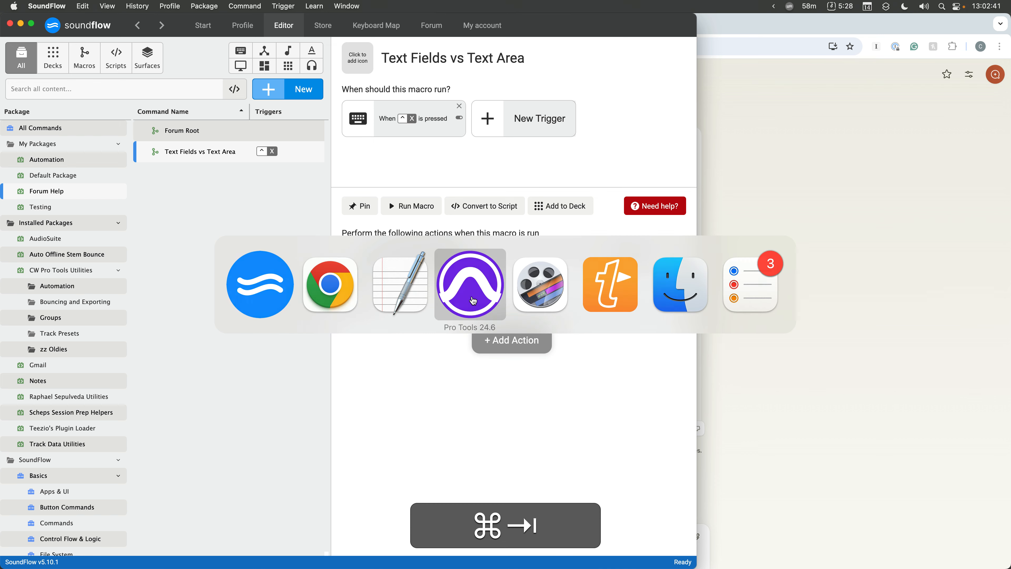
click(472, 299)
click(252, 217)
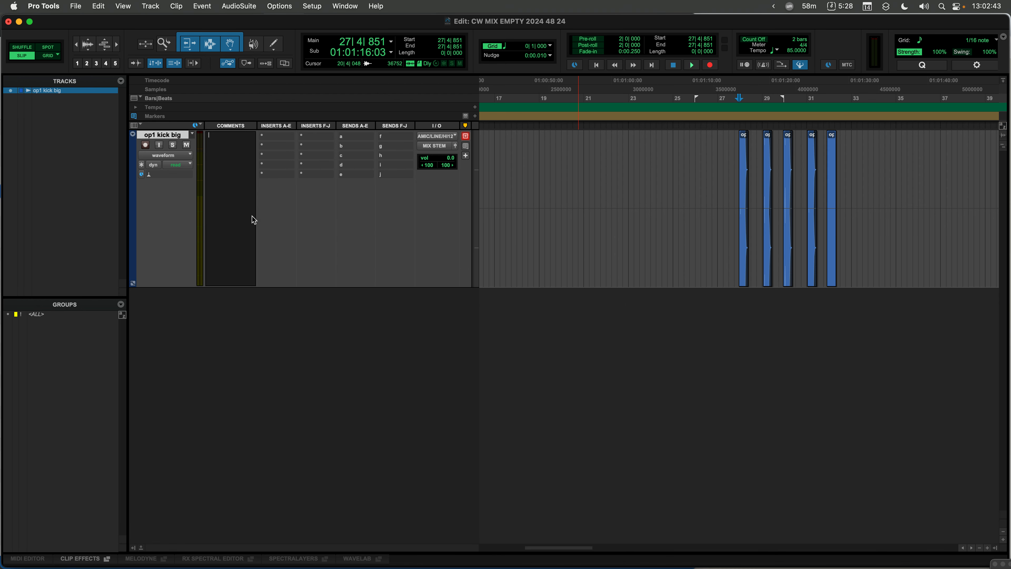
text(adfadfafd)
key(shift+Return)
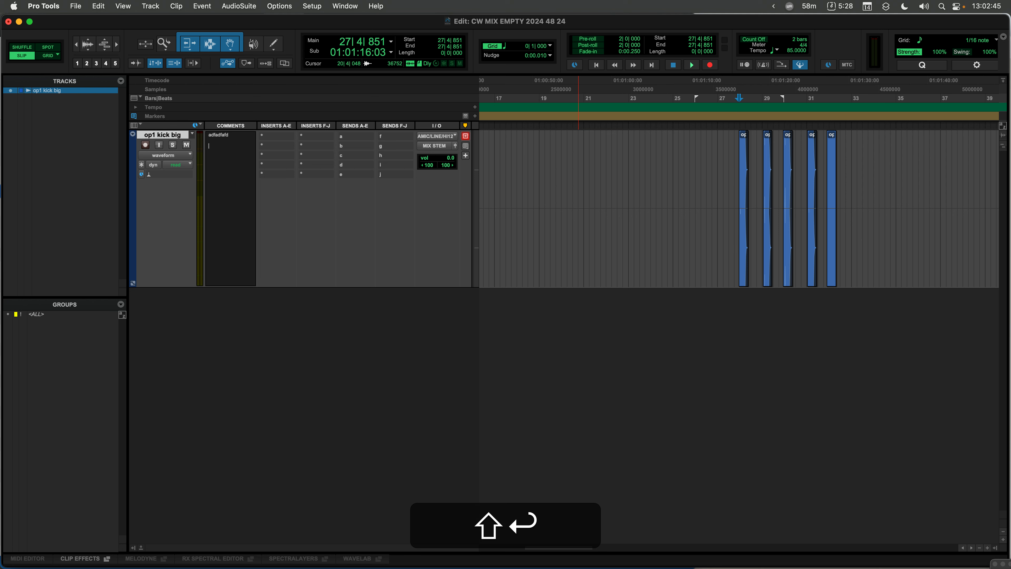
- Add the comment lines 20250214fadf and adfadfaf below it
text(20250214fadf)
key(shift+Return)
text(adf)
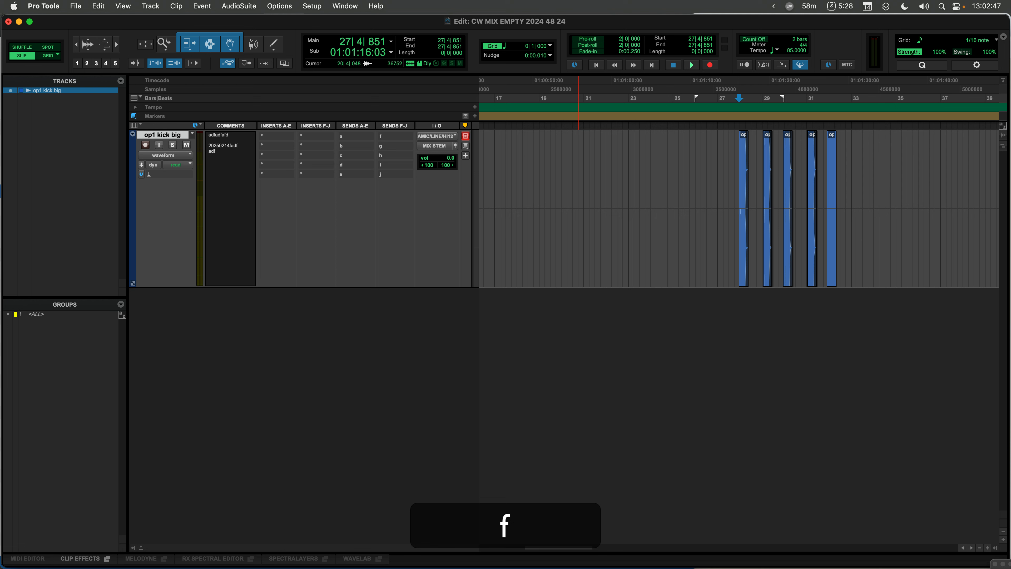
text(adfaf)
key(Return)
key(shift+Return)
- Move the cursor within the comment text, add a line break and commit the track comment
click(248, 183)
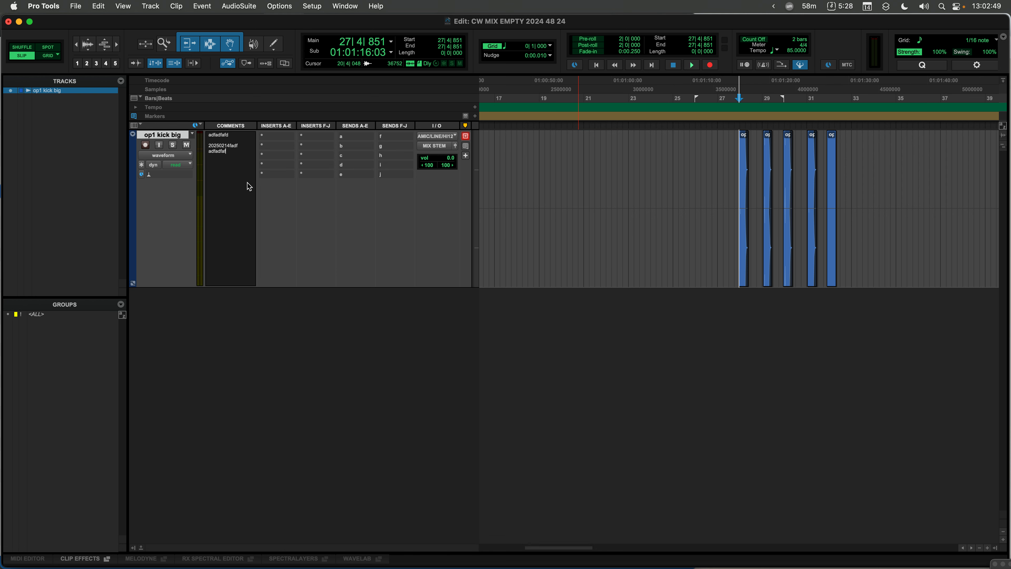
key(super+Left)
key(alt+super+Left)
key(alt+Left)
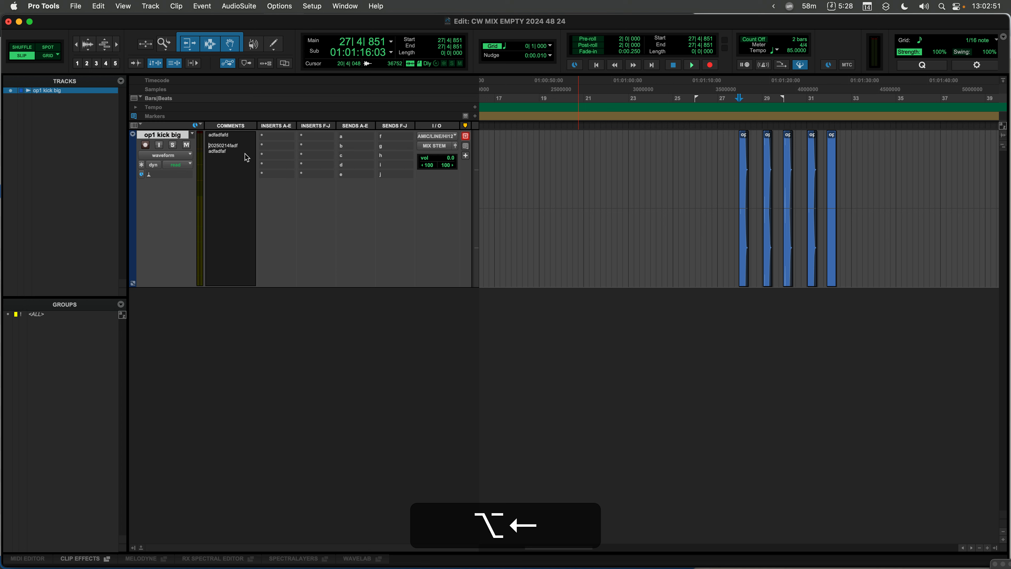
key(alt+Down)
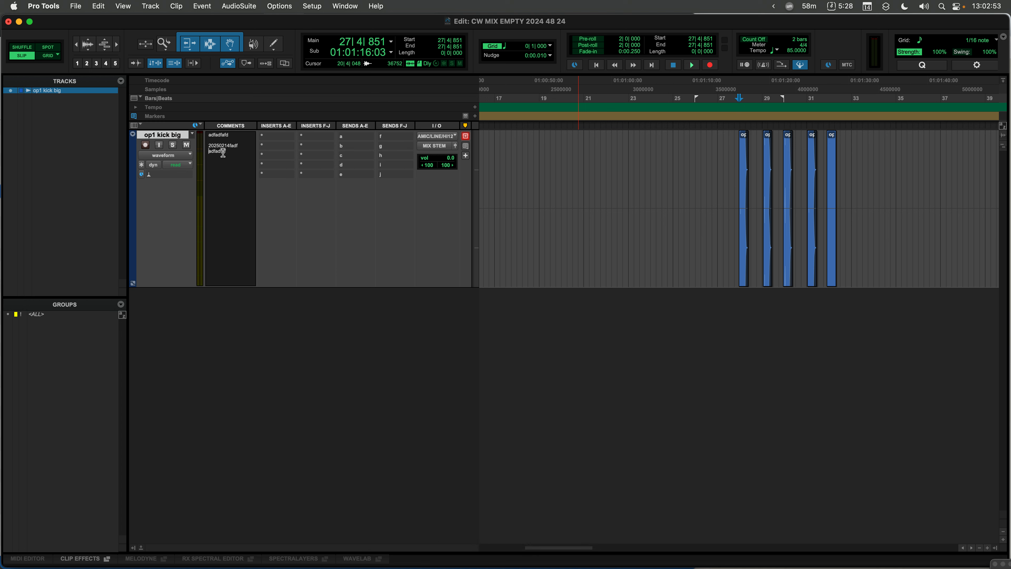
key(shift+Return)
key(Return)
key(Return)
key(super+Tab)
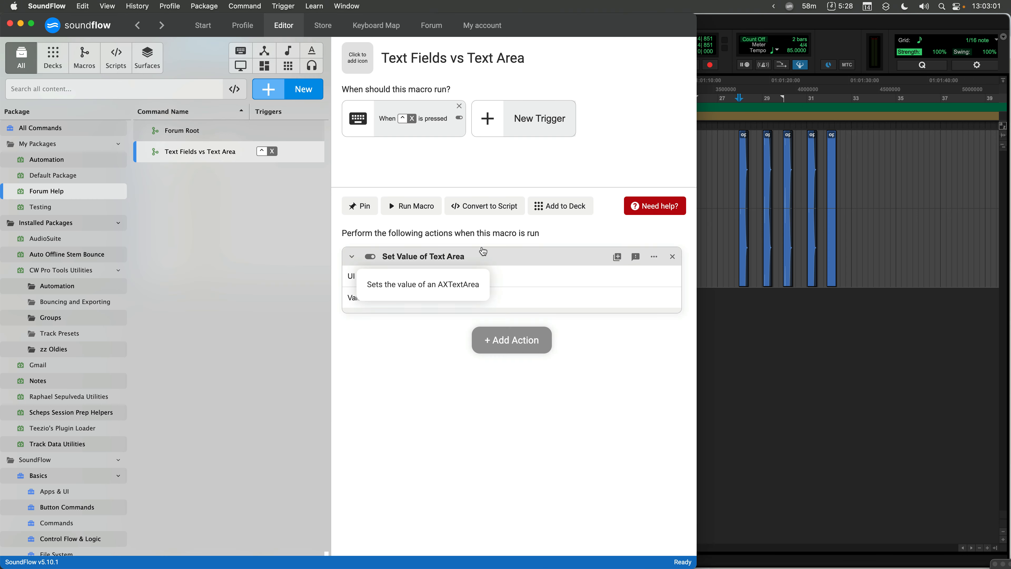
key(super+Tab)
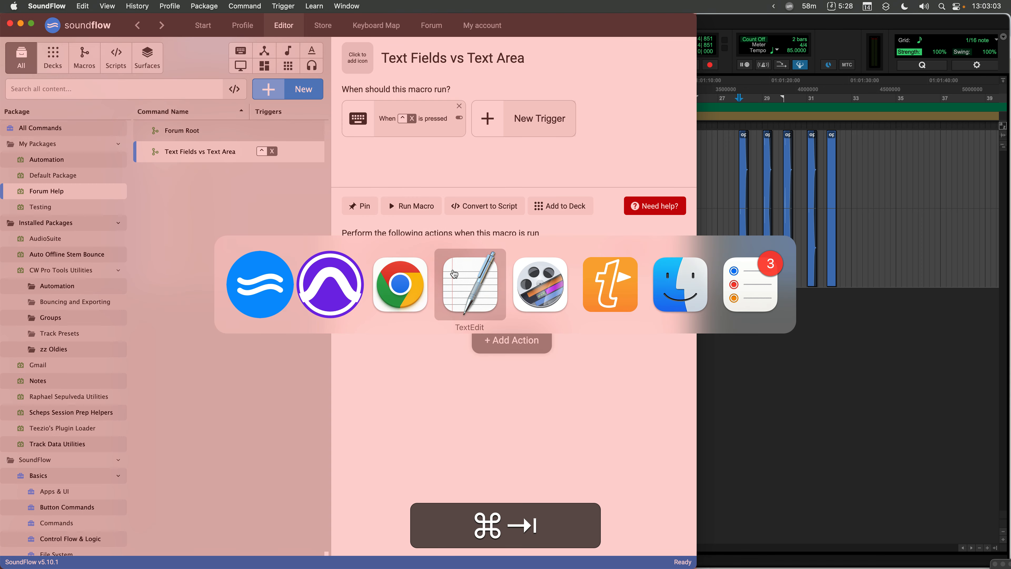
click(329, 282)
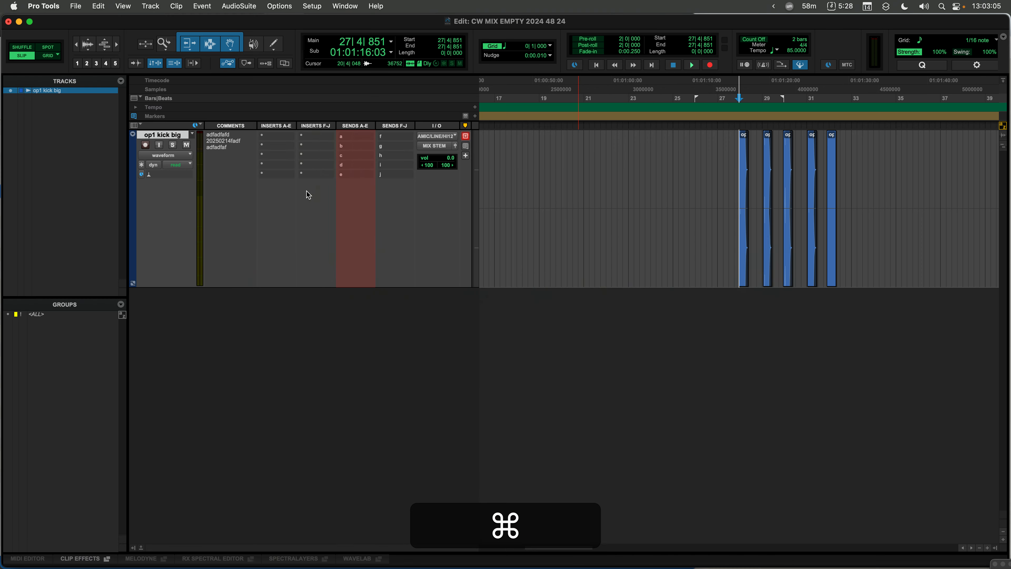
- Return to the macro and change its UI element to the selected track's plain First Text Field, without the comment text
key(super+Tab)
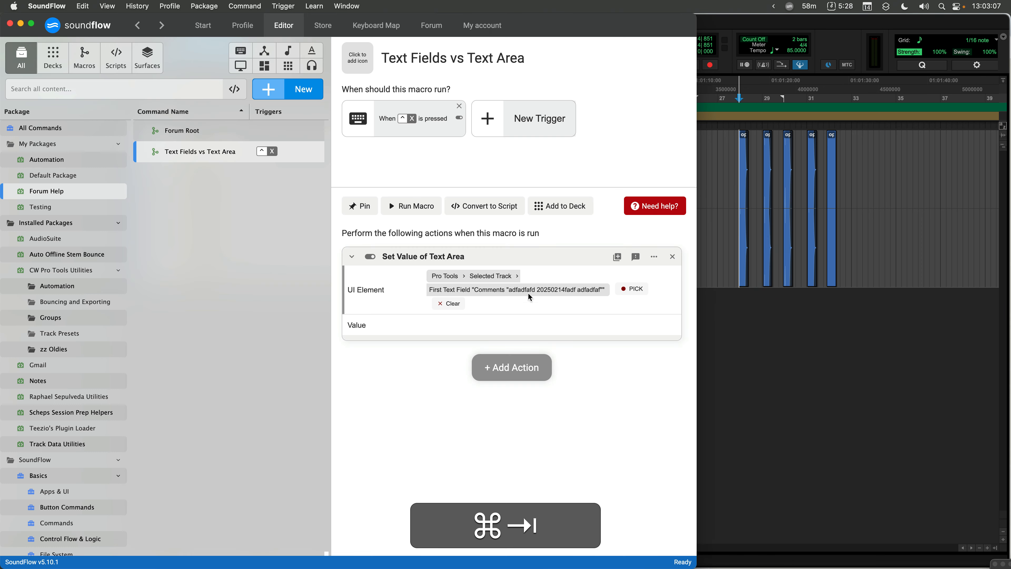
drag(696, 255, 996, 236)
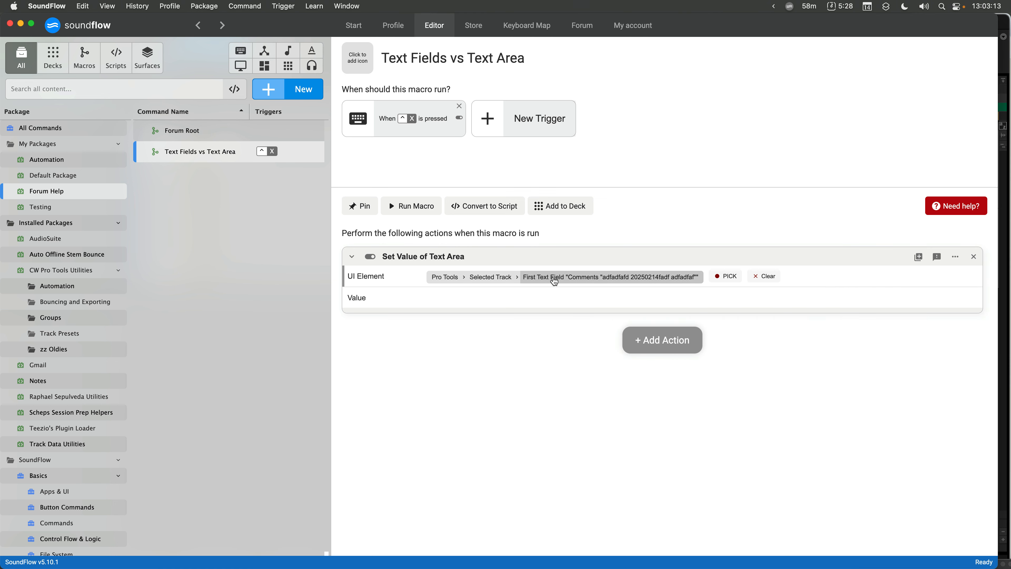
key(super+Tab)
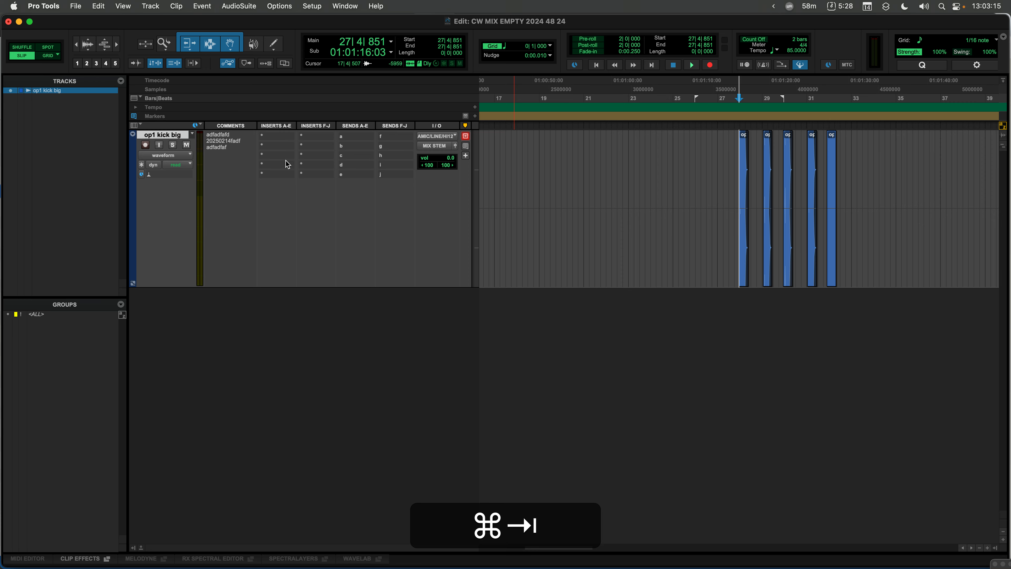
key(super+Tab)
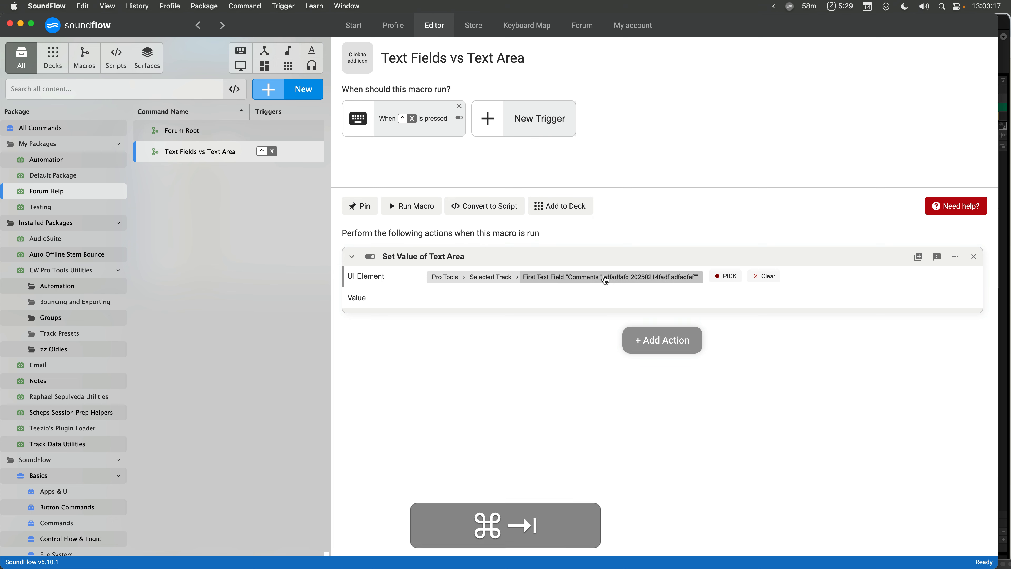
key(super+Tab)
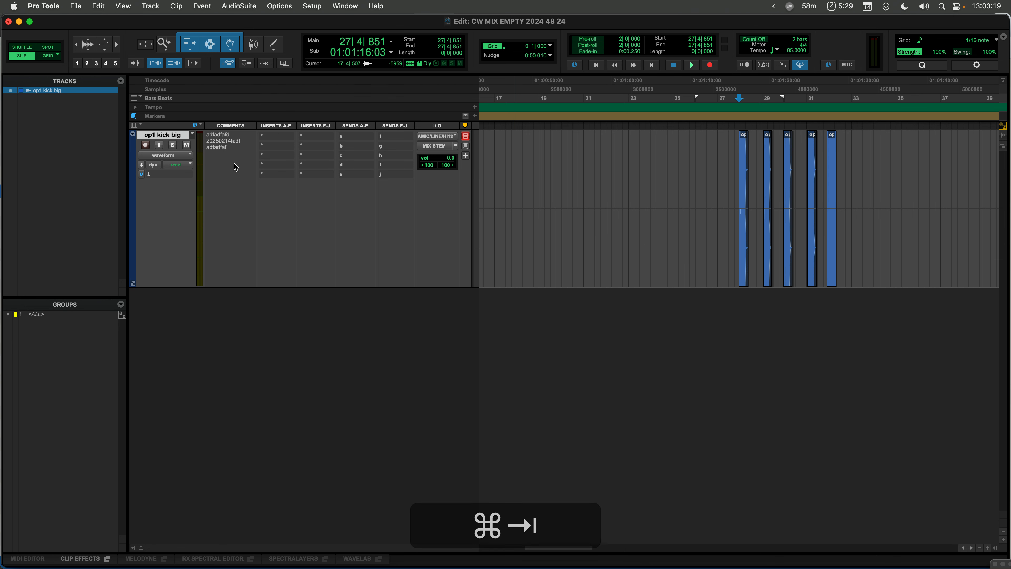
key(super+Tab)
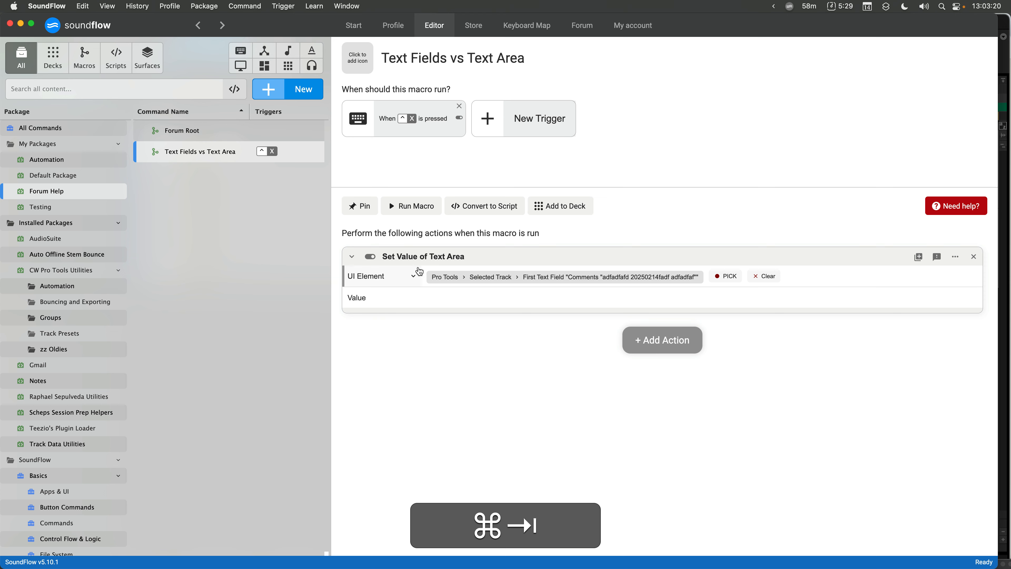
click(562, 279)
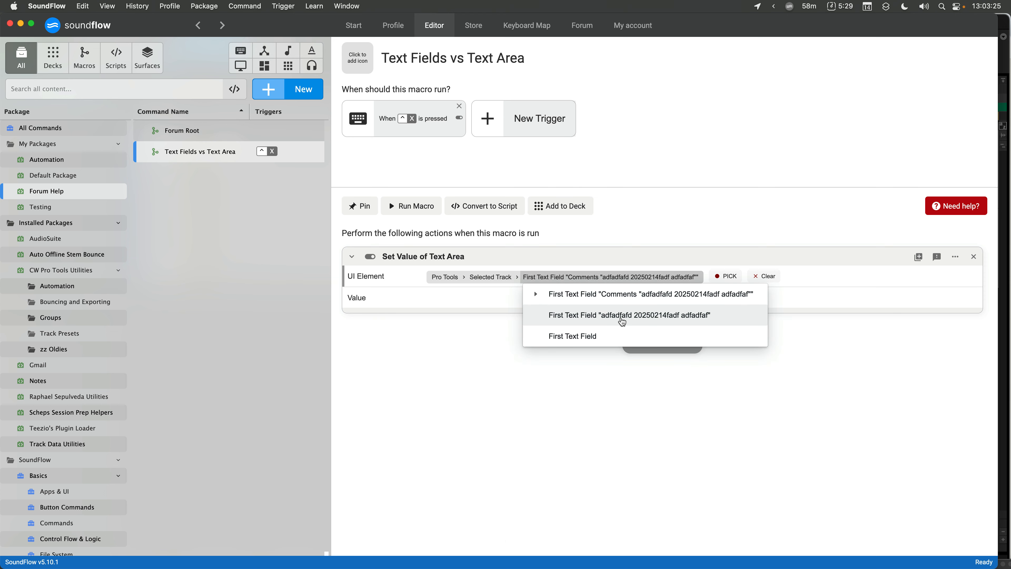
click(616, 337)
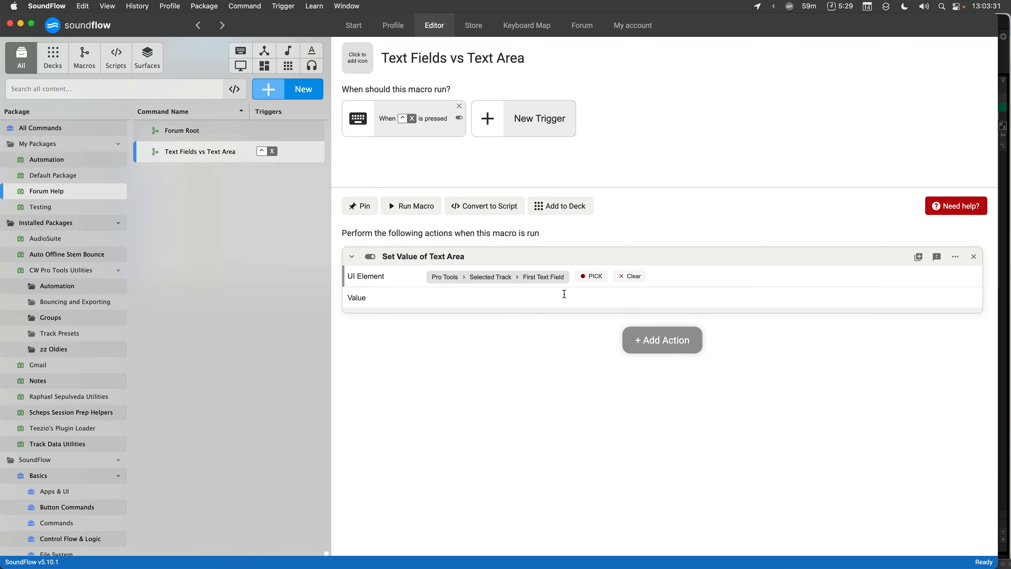
- Inspect the options offered by each segment of the UI element path
click(550, 279)
click(508, 278)
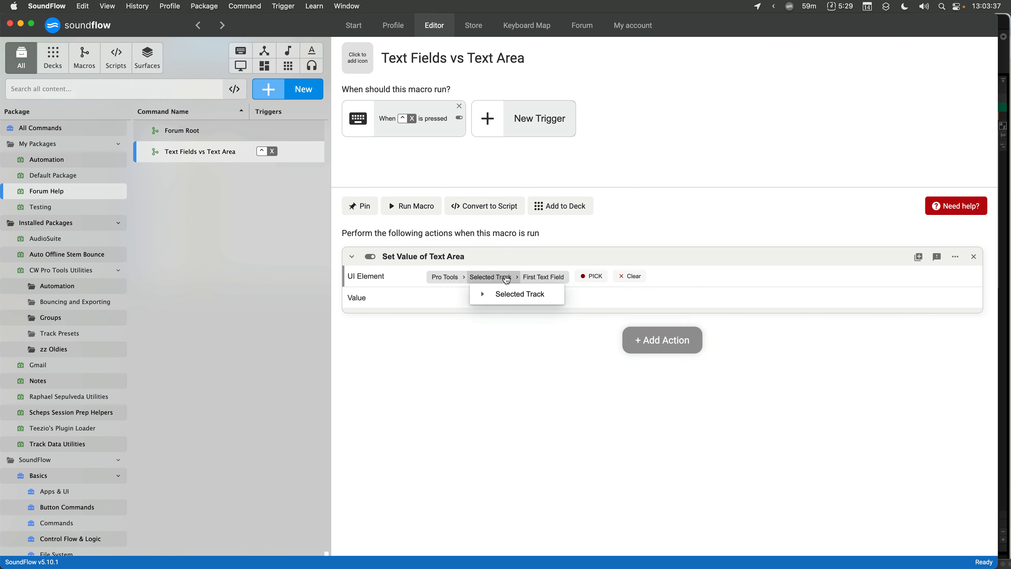
click(458, 280)
click(458, 280)
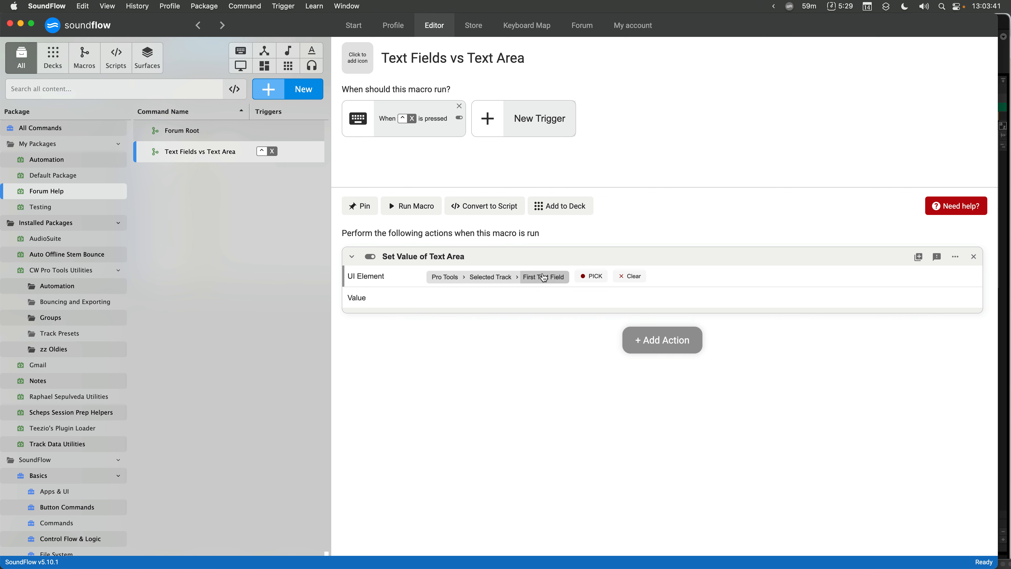
click(544, 278)
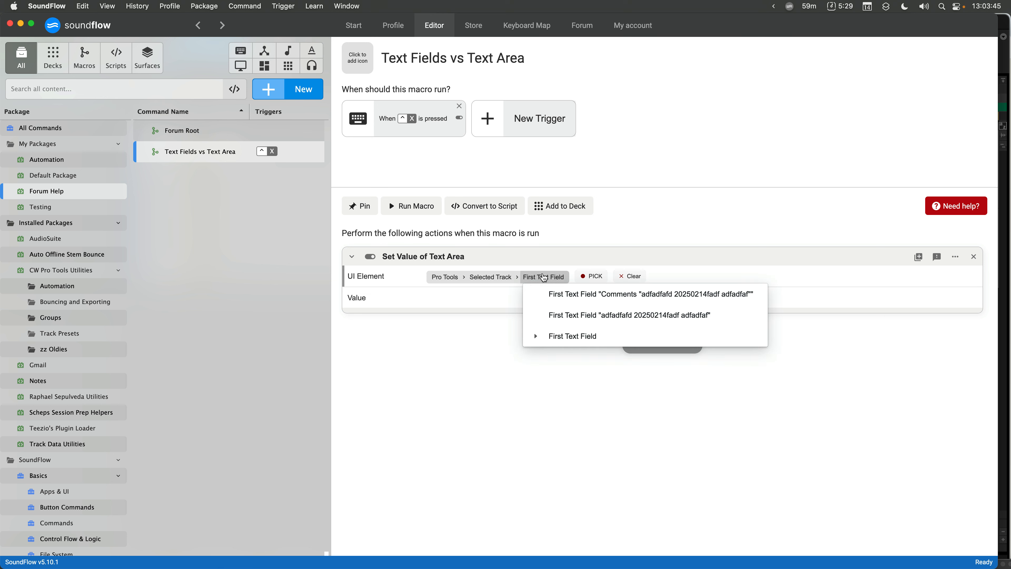
click(544, 278)
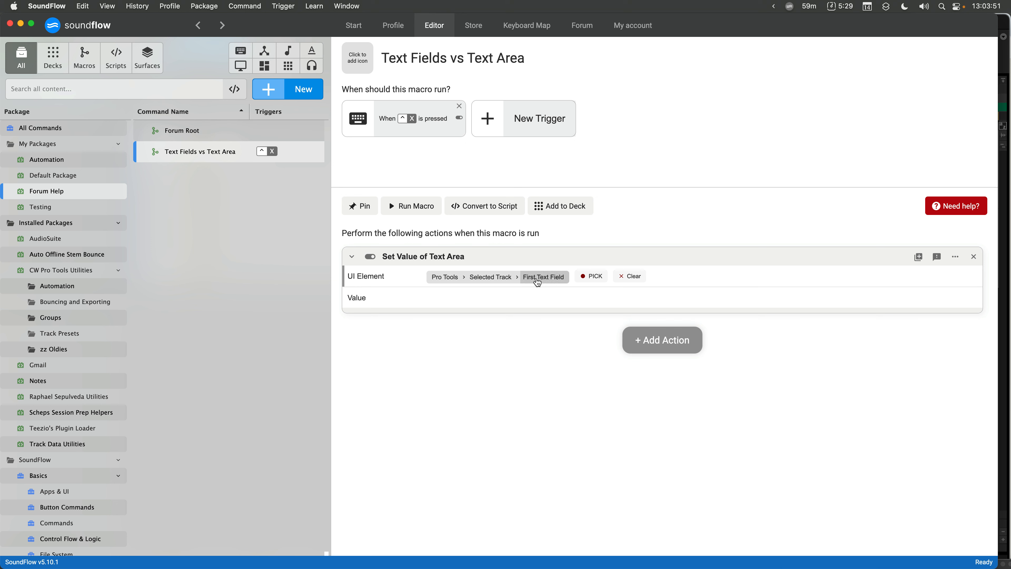
- Set the action's value to This a Comment and try triggering the macro on the Pro Tools track's comments field
text(This )
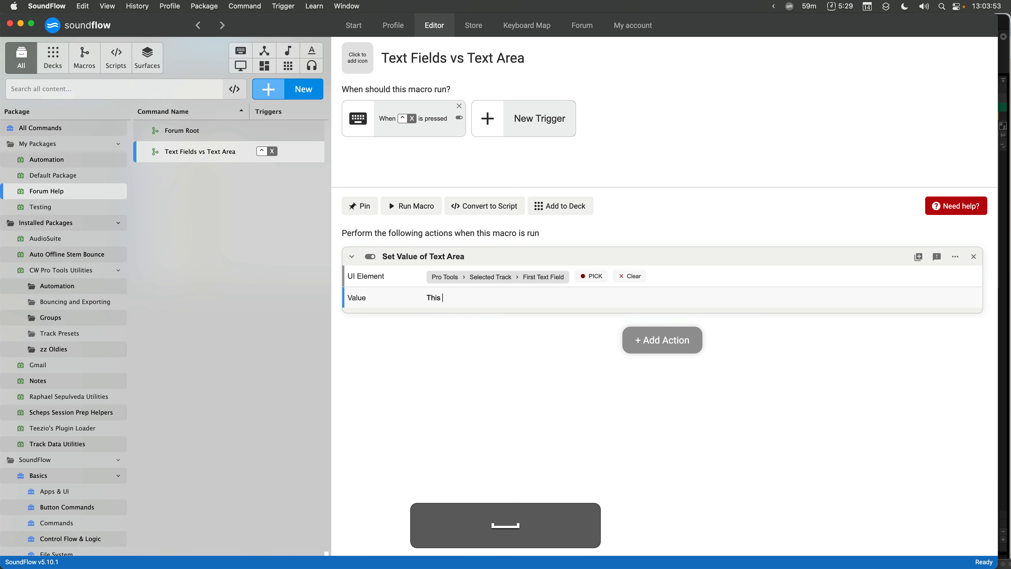
text(a Comment)
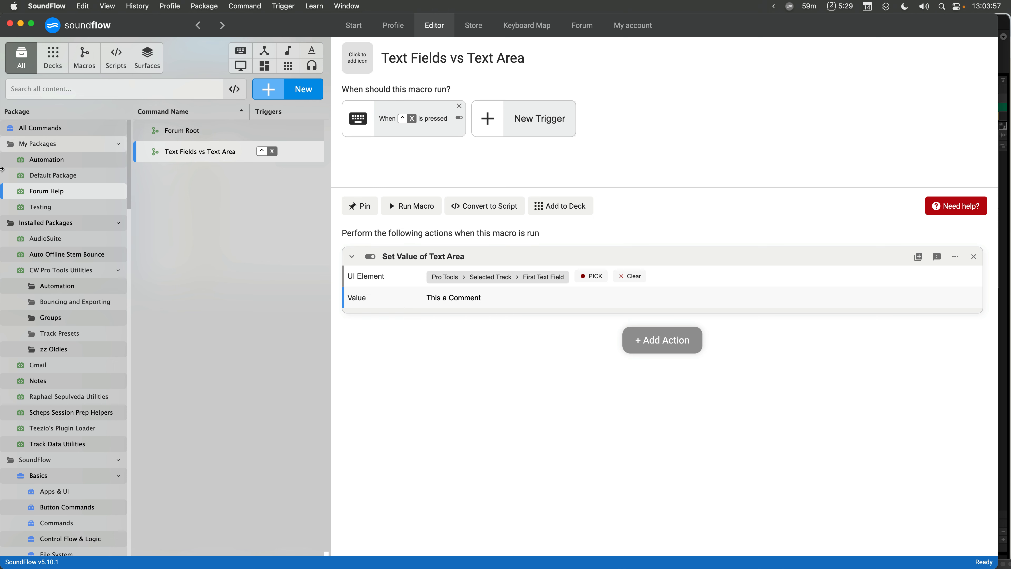
drag(1, 160, 306, 141)
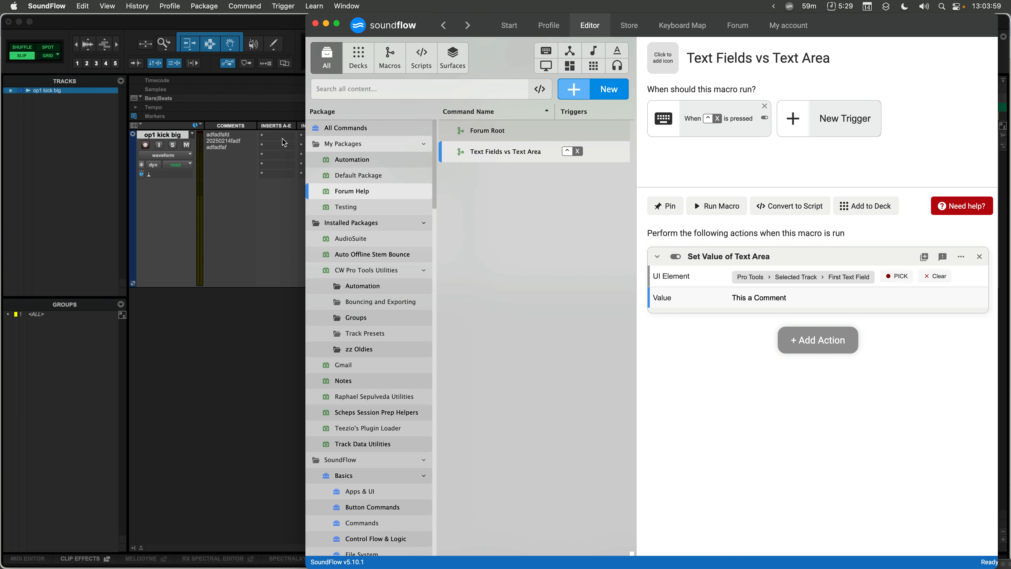
click(224, 181)
key(ctrl+x)
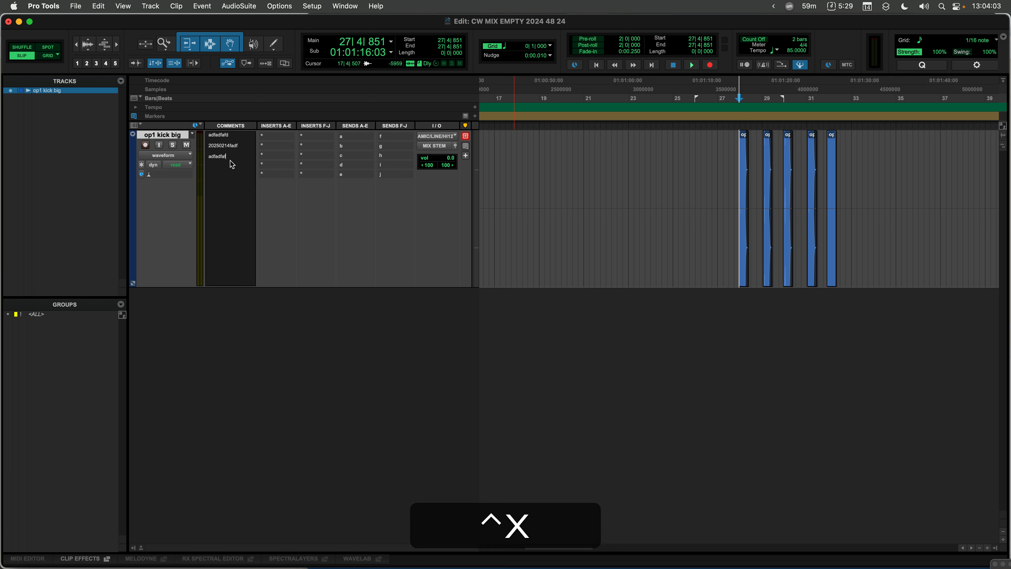
key(super+a)
key(ctrl+x)
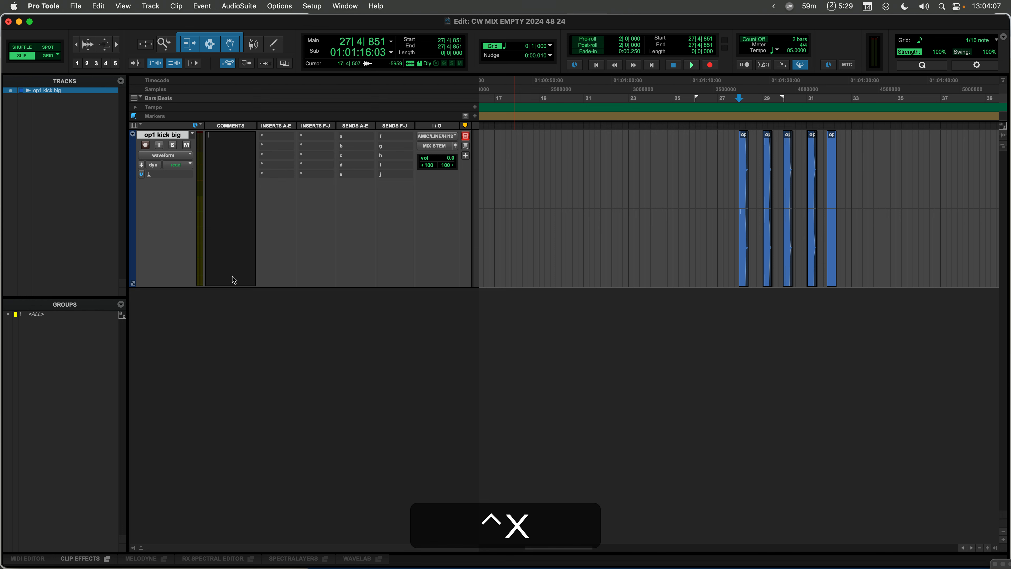
key(ctrl+super+Tab)
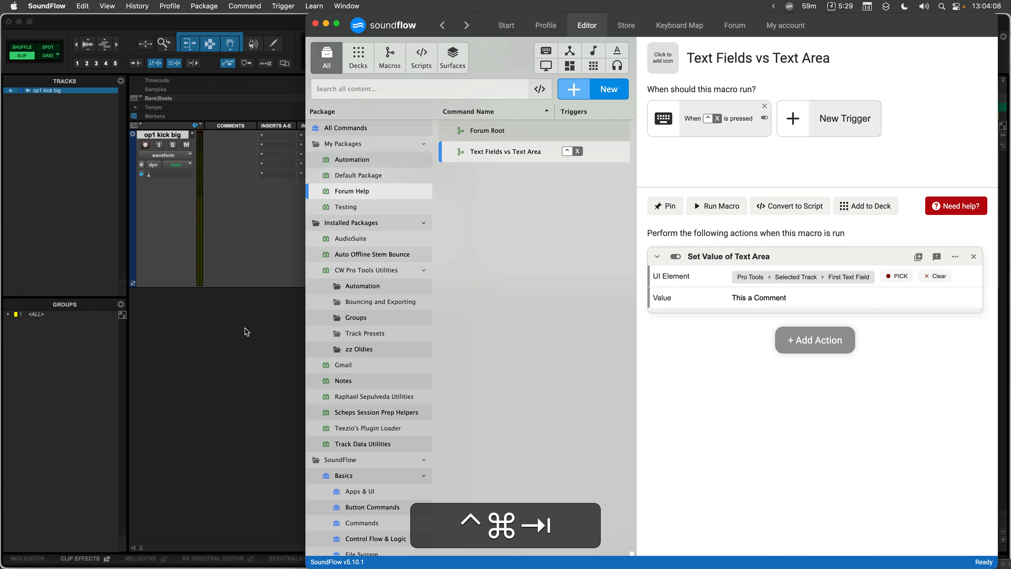
alt+click(338, 24)
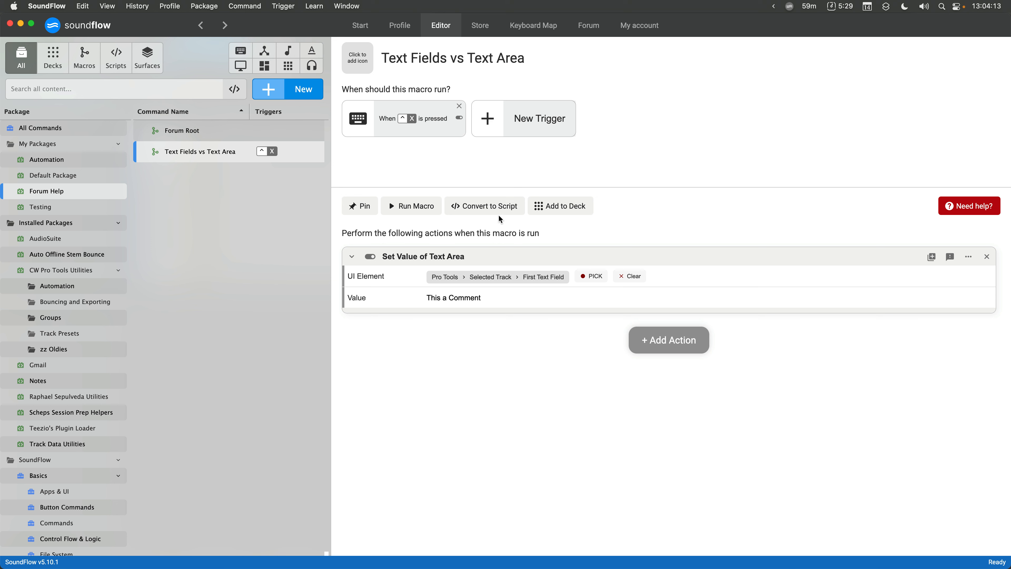
- Pick the text area of the TextEdit document as the action's UI element
mouse_move(464, 261)
click(602, 279)
key(super+Tab)
key(super+Tab)
key(super+Tab)
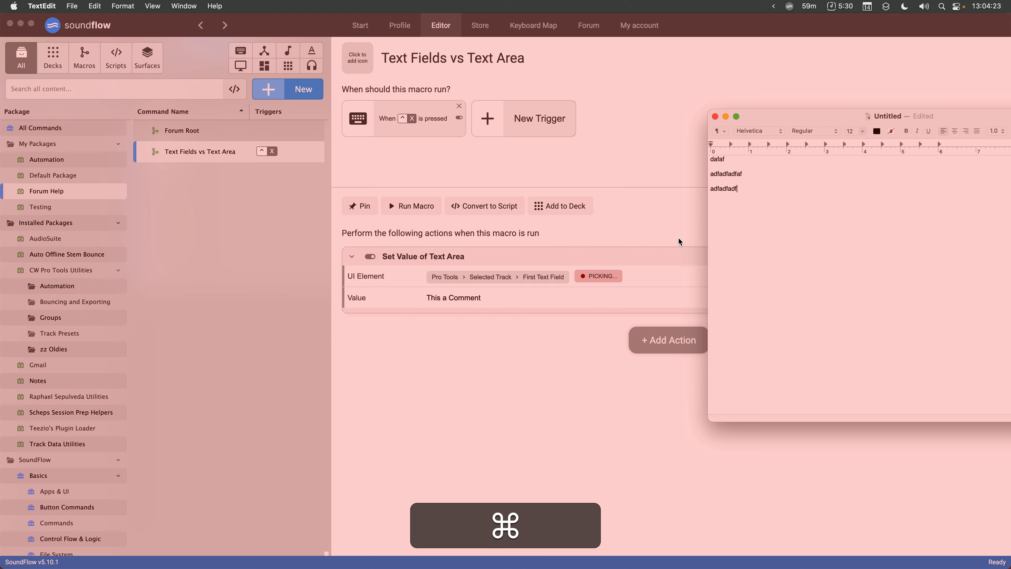
click(766, 226)
click(608, 293)
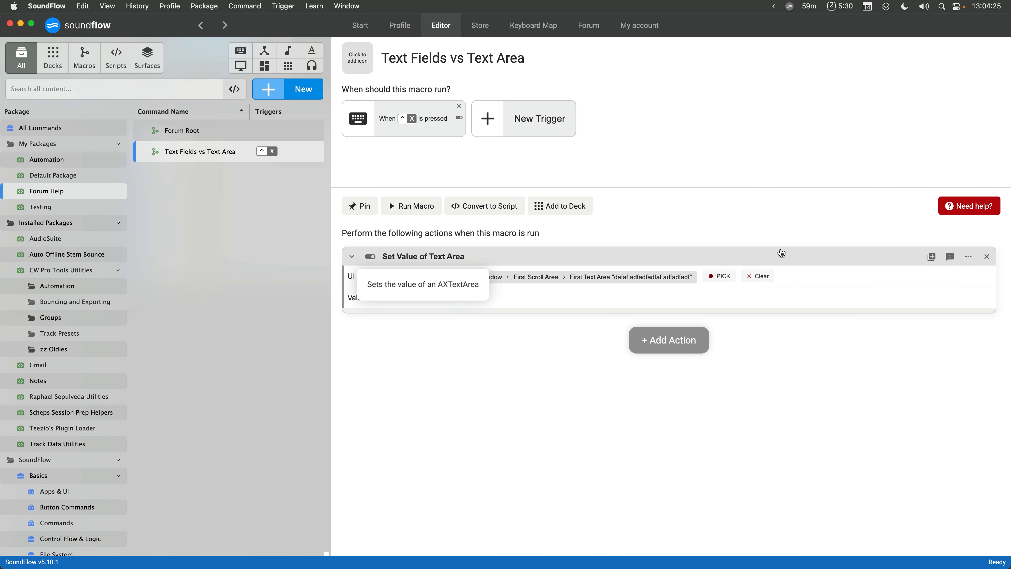
- Change the UI element to the TextEdit window's plain First Text Area, without its current text
key(super+Tab)
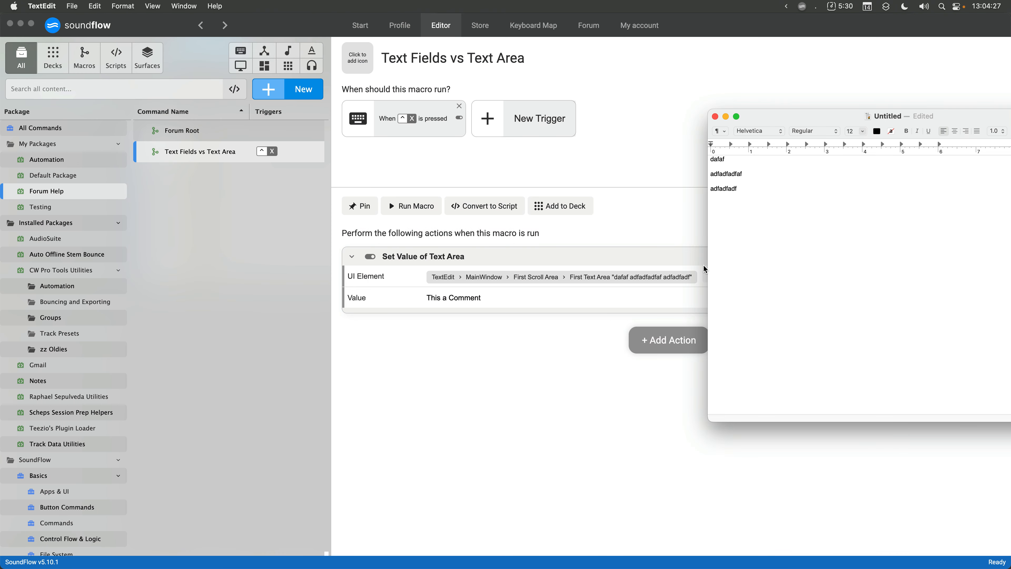
click(577, 283)
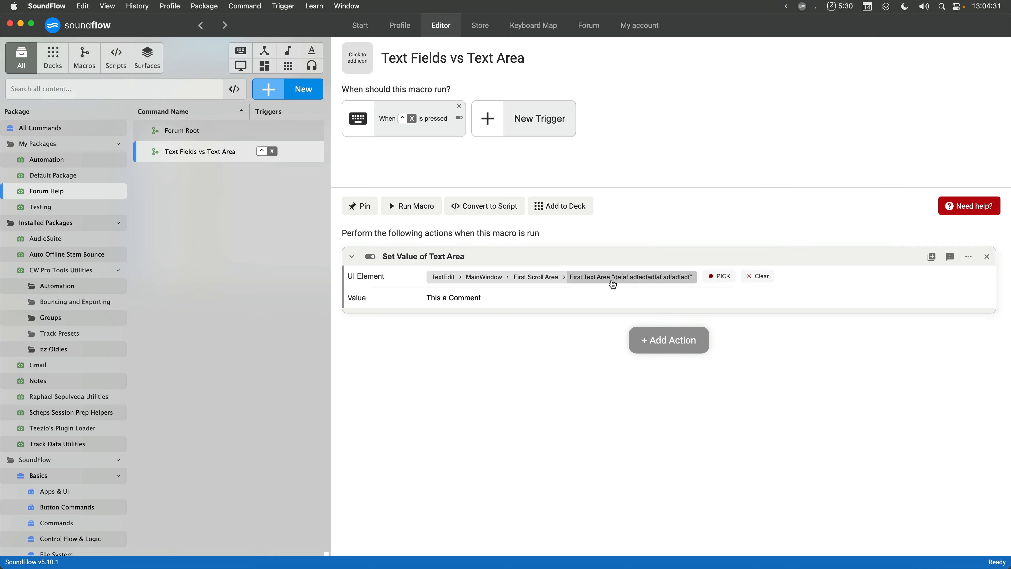
click(613, 279)
key(super+Tab)
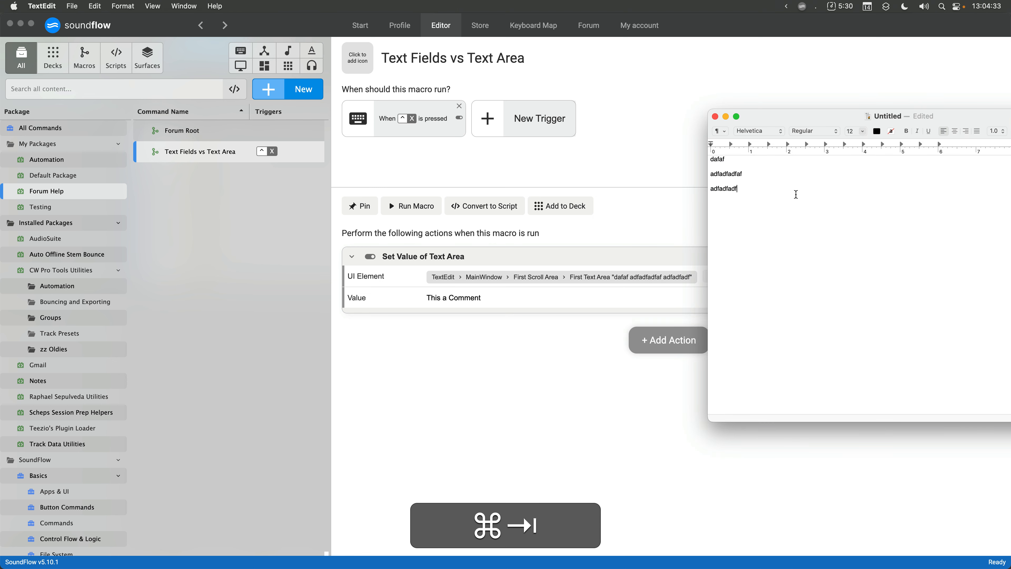
drag(736, 190, 701, 148)
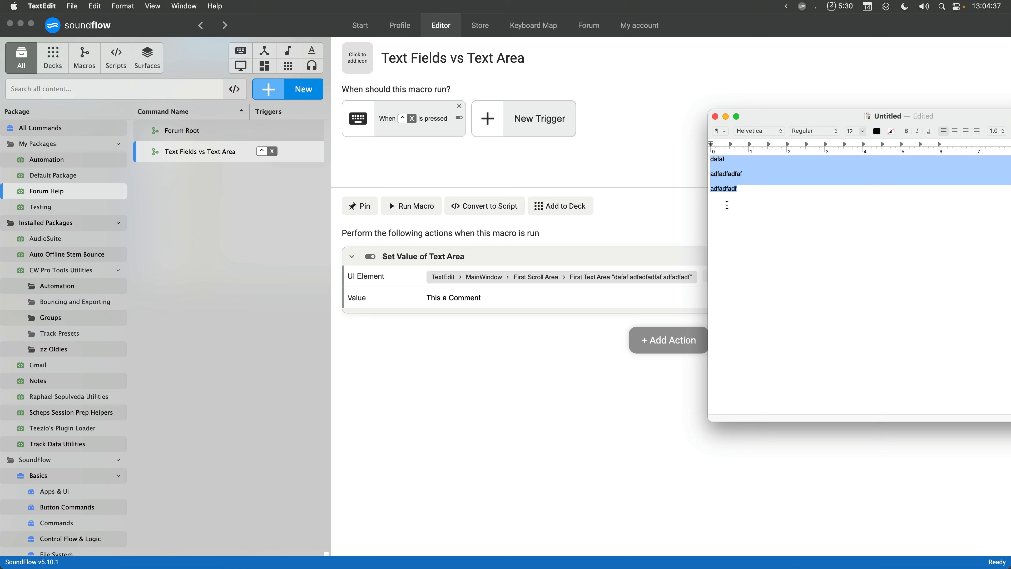
click(654, 226)
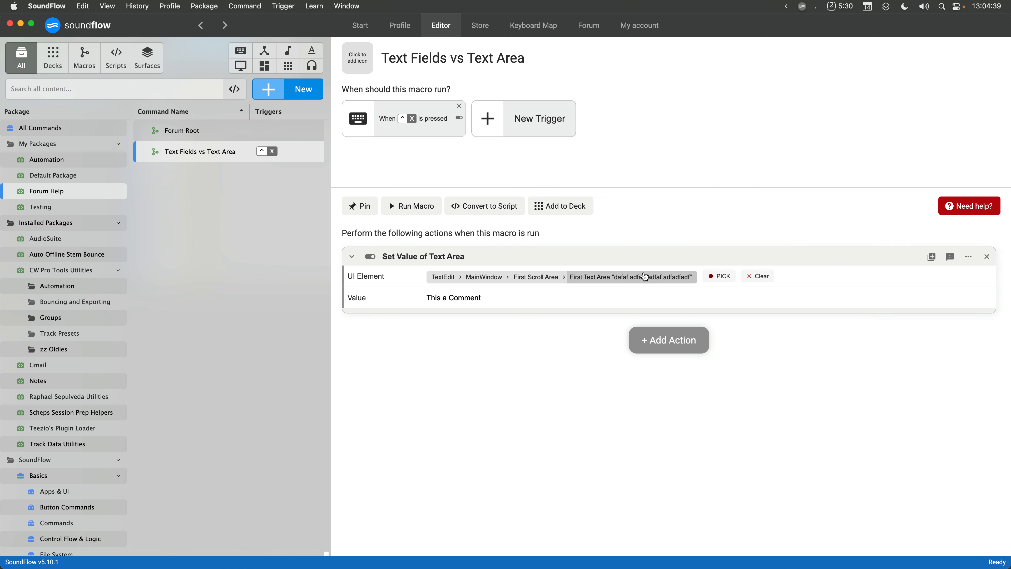
click(643, 277)
click(637, 313)
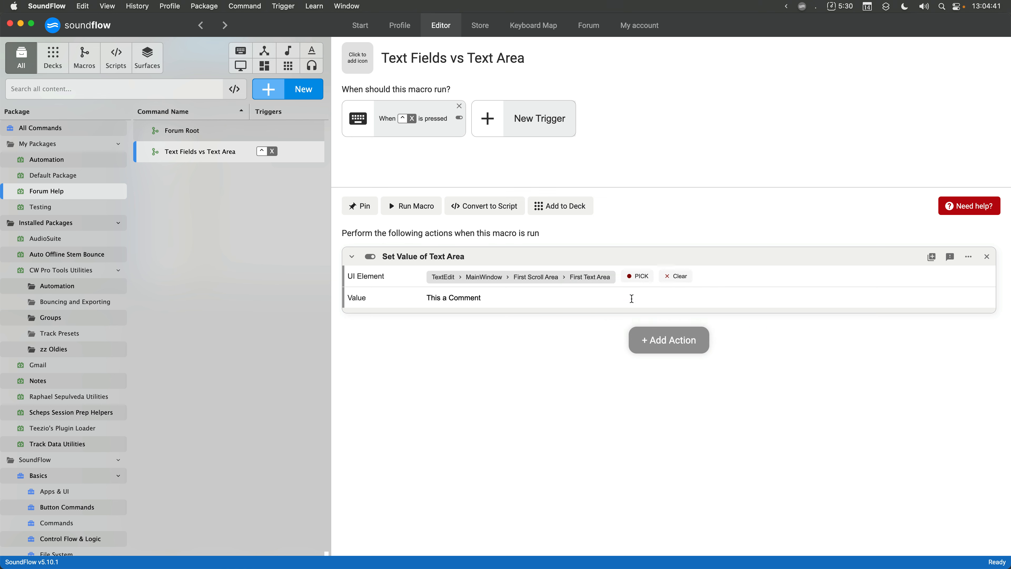
- Run the macro to write the value into the TextEdit document
drag(1008, 215, 685, 211)
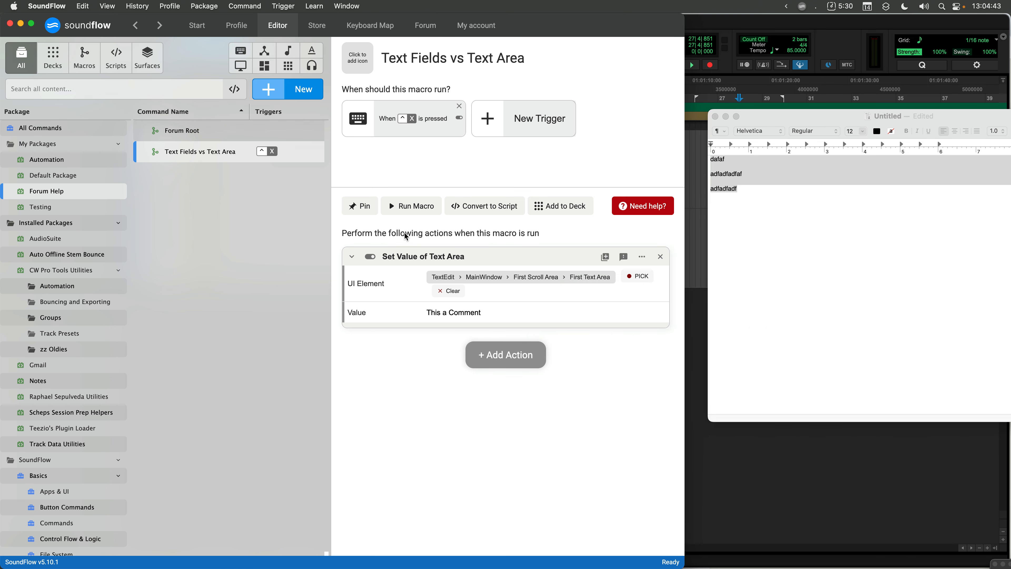
click(389, 201)
click(825, 191)
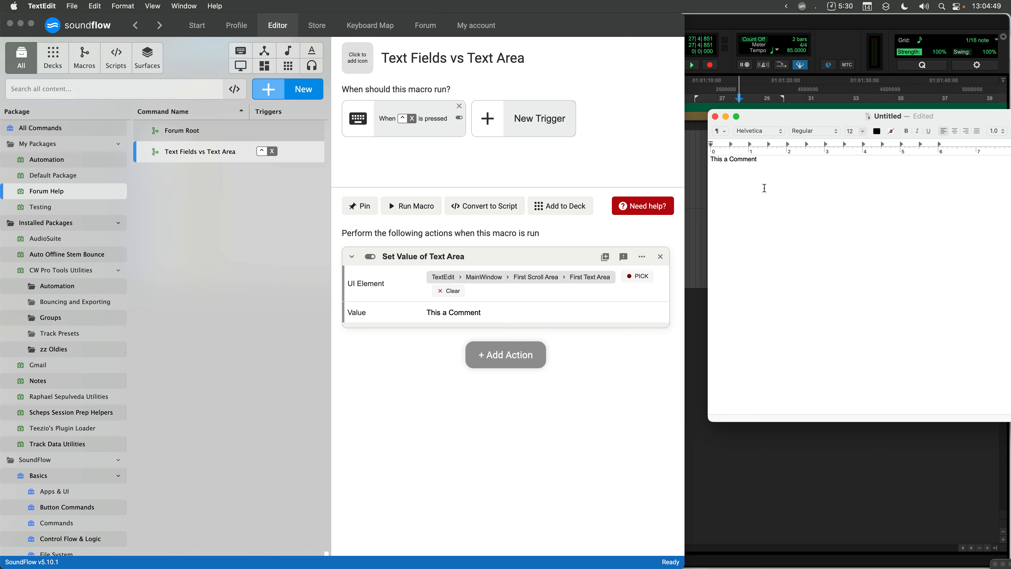
- Replace the action with a new Set Value of Text Field with Text Area action
click(660, 258)
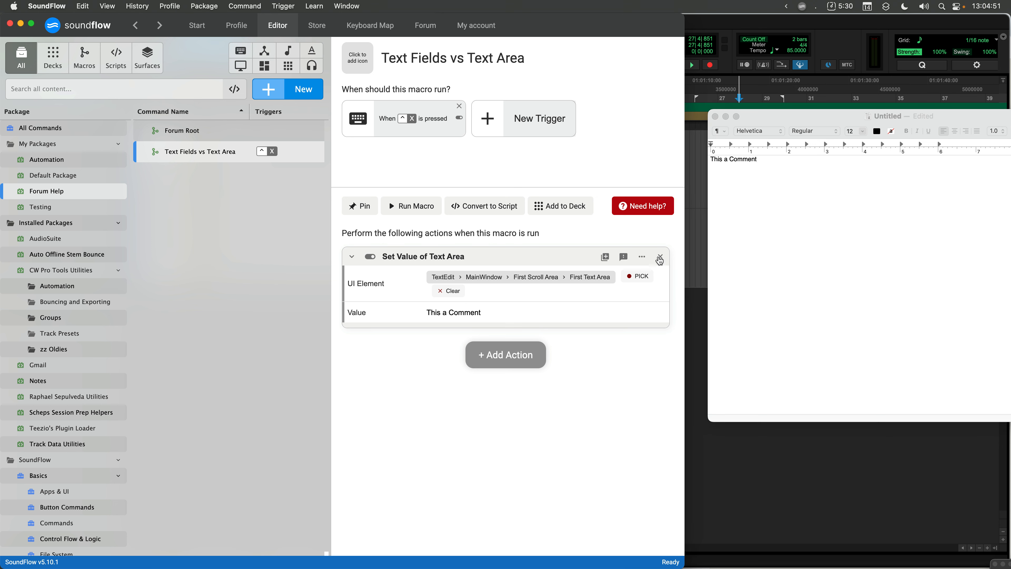
click(660, 257)
click(508, 346)
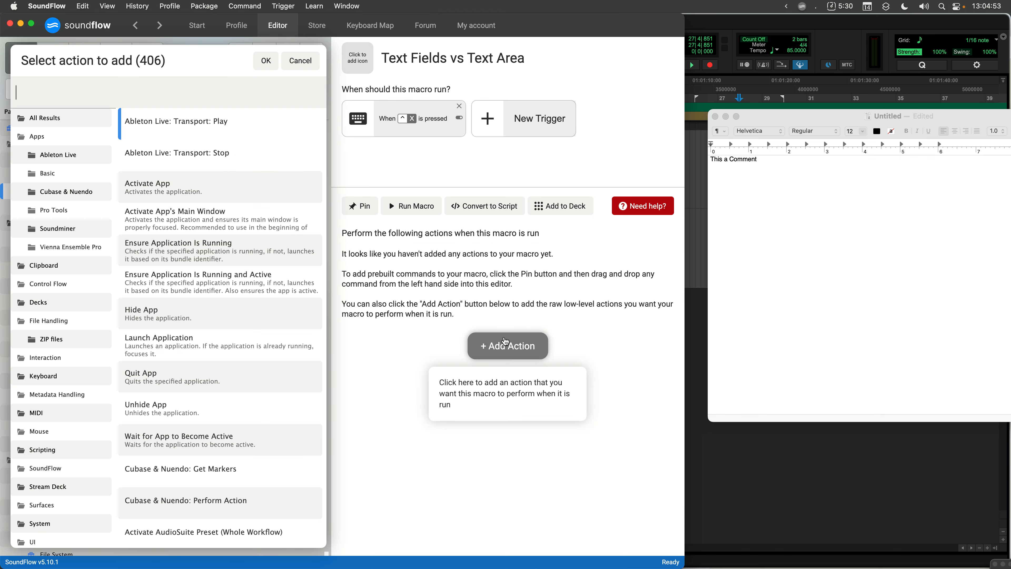
text(set value of t)
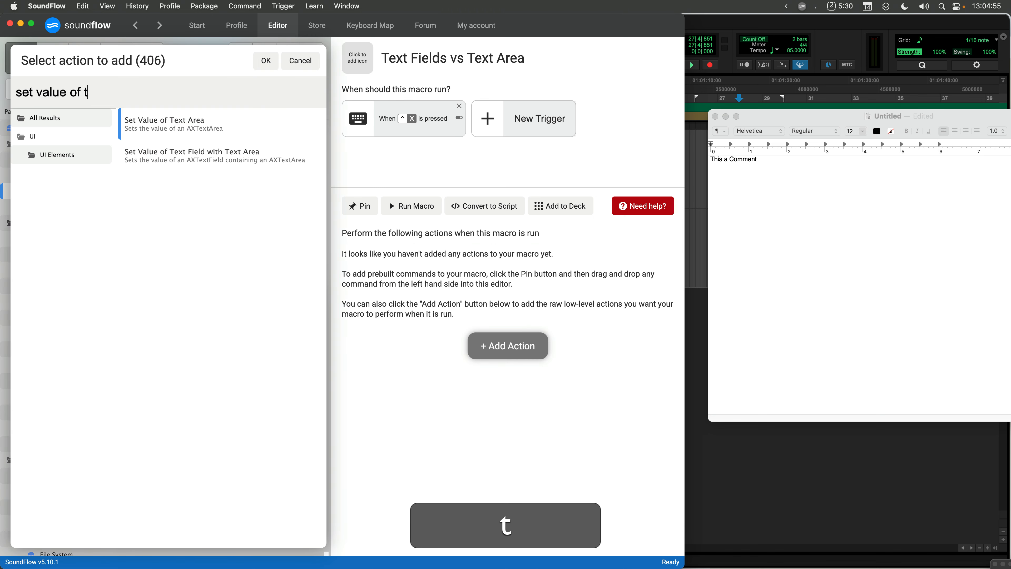
text(ext fie)
key(Return)
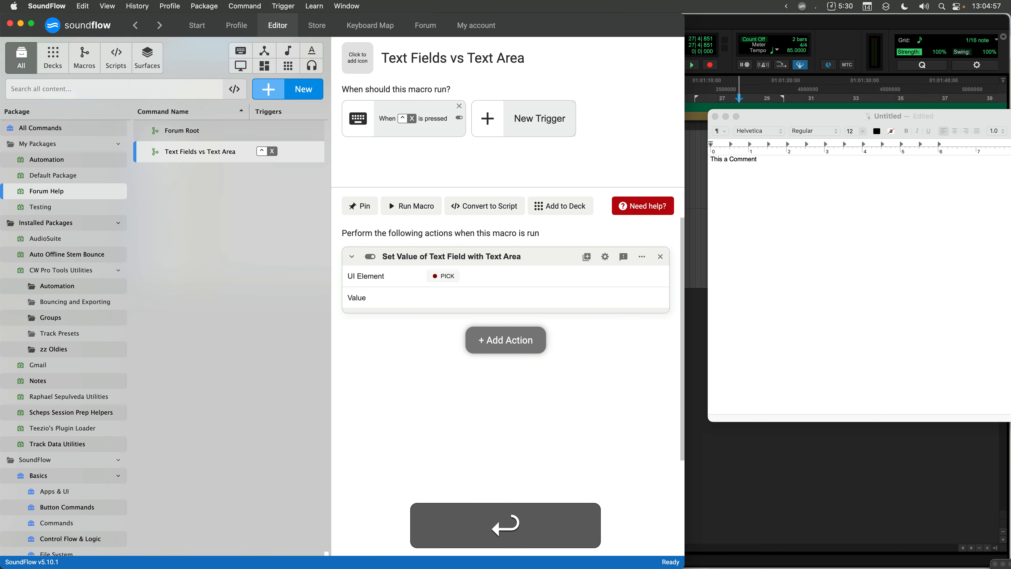
drag(685, 268, 1009, 233)
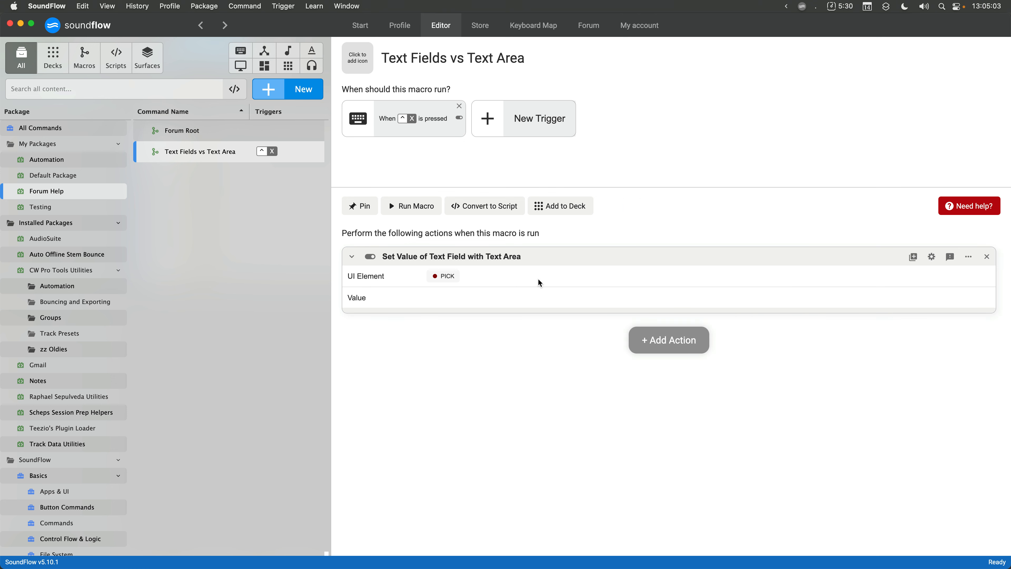
key(super+Tab)
key(super+Tab)
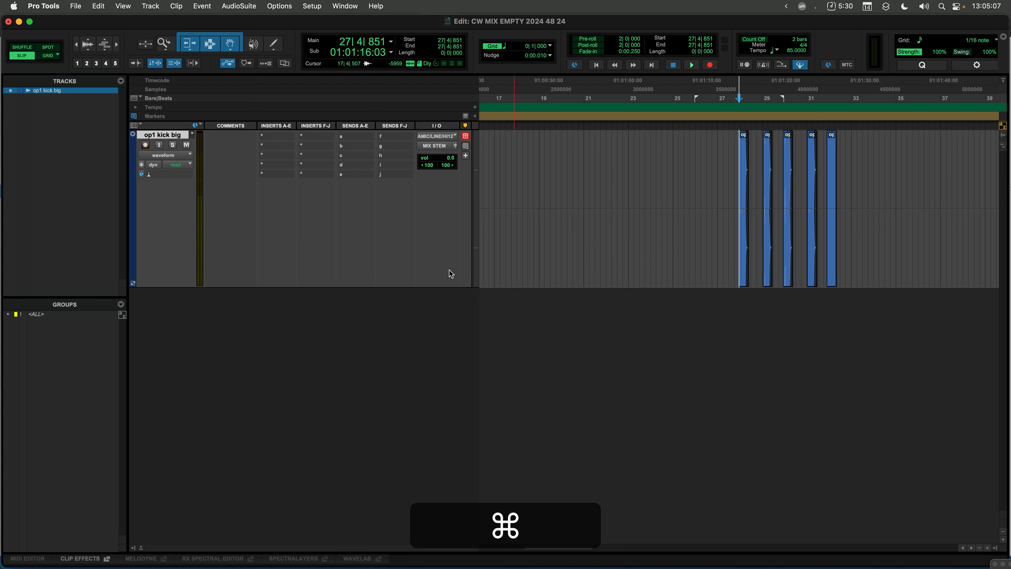
- Open the Quantize window and select the clips on the kick track's timeline
key(alt+super+0)
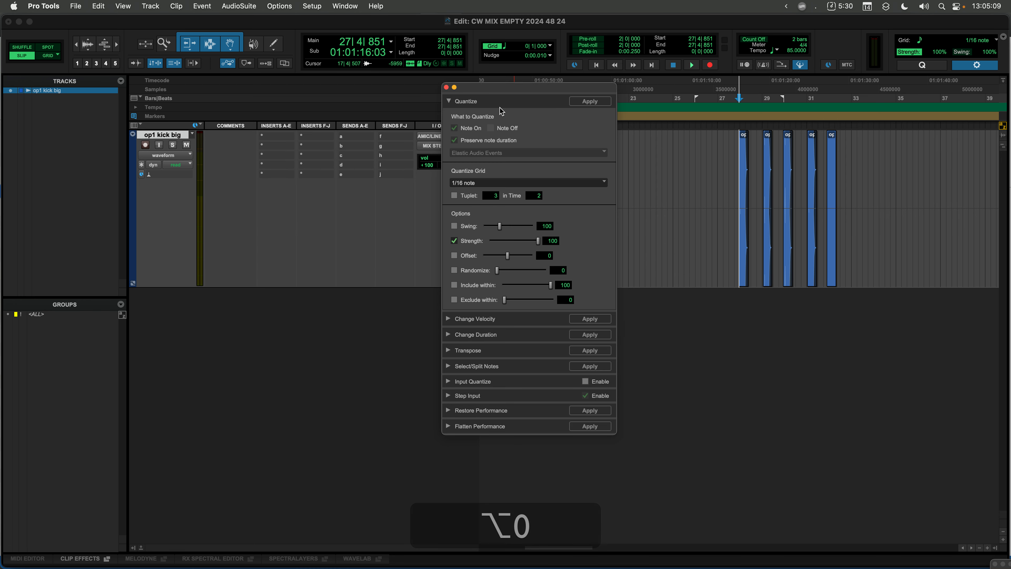
drag(506, 87, 621, 104)
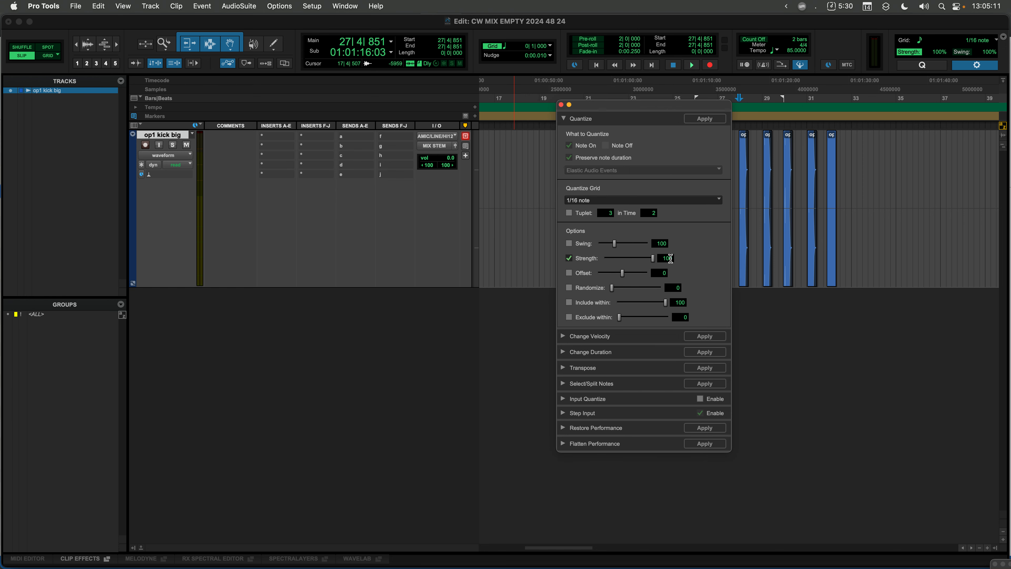
drag(848, 163, 717, 161)
drag(696, 106, 624, 91)
- Pick the Quantize window's Strength field as the action's UI element
key(super+Tab)
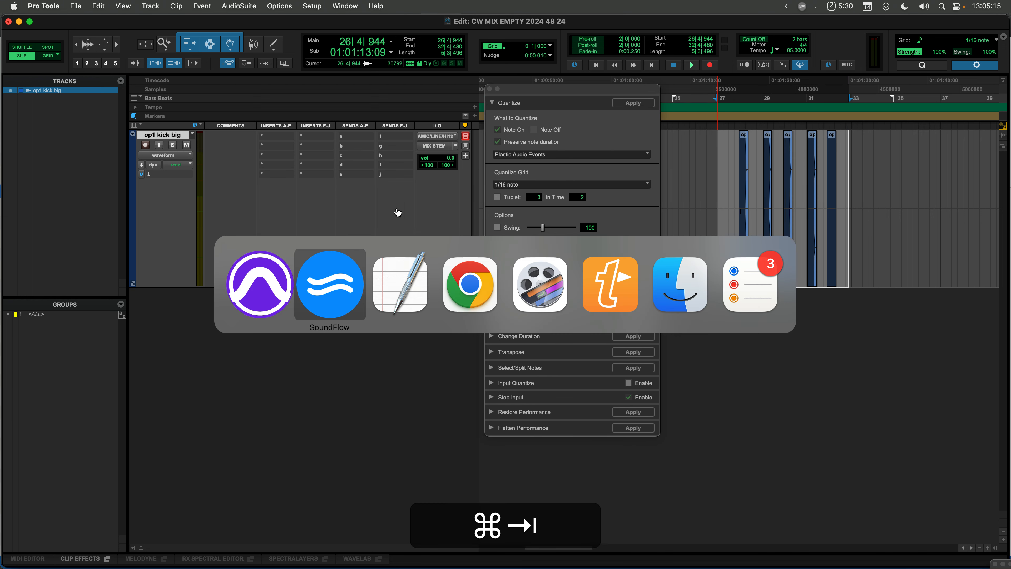
click(327, 291)
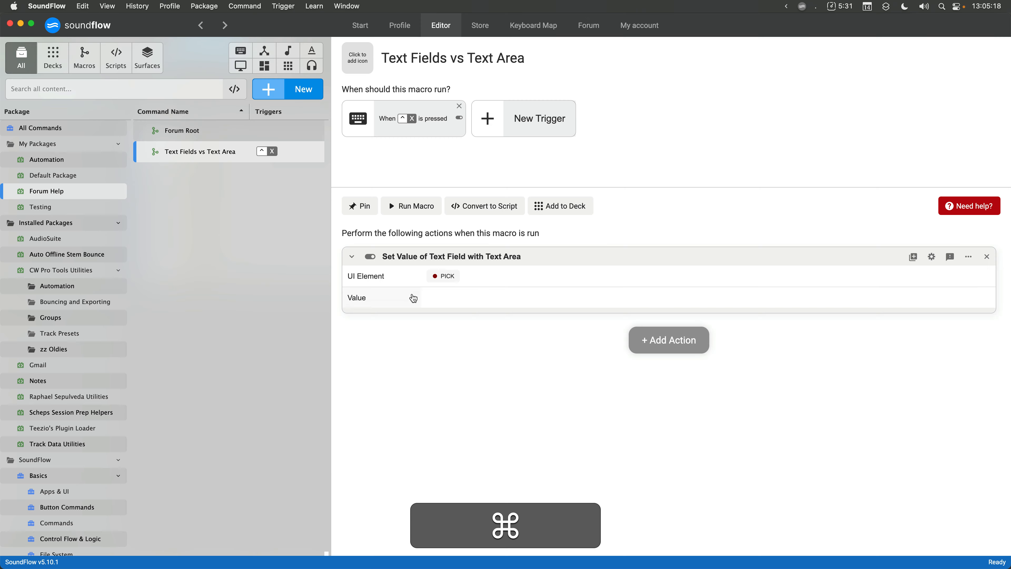
click(457, 280)
key(super+Tab)
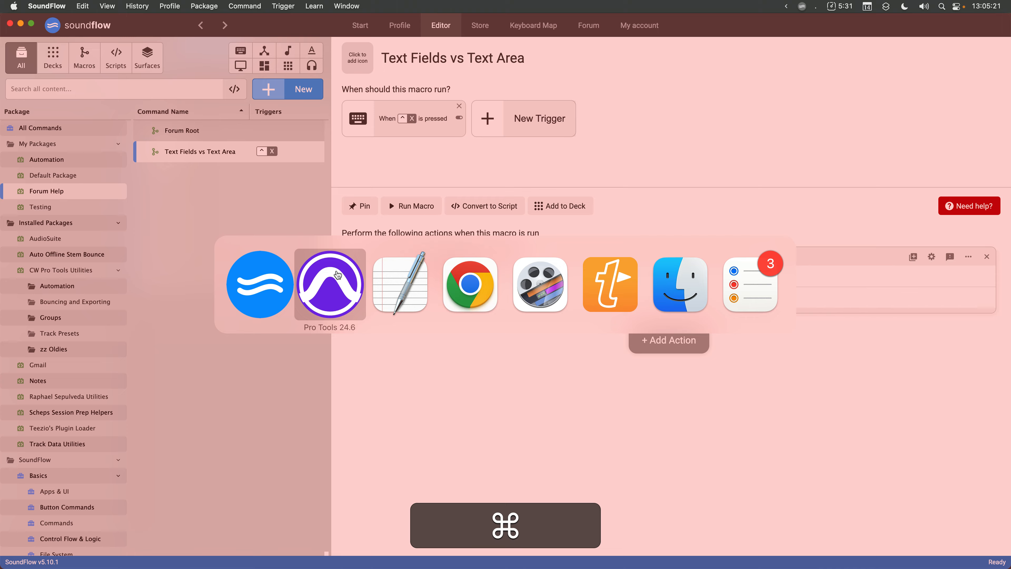
click(337, 275)
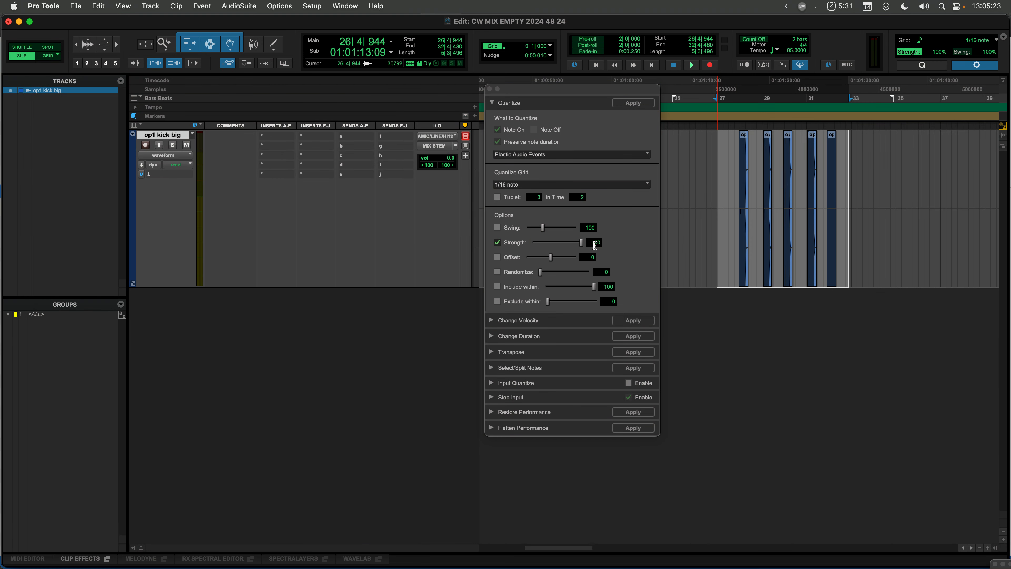
key(super+Tab)
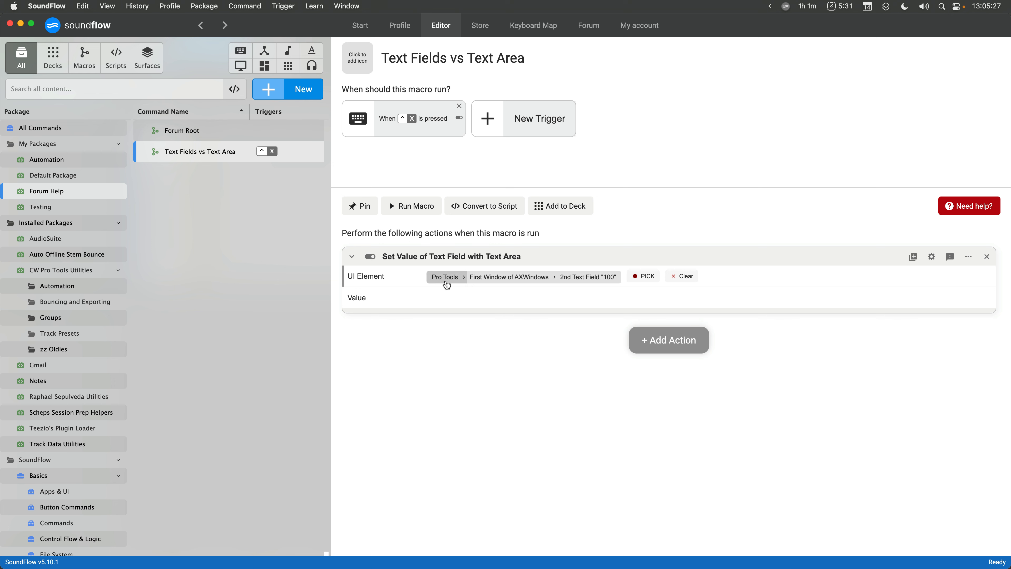
- Change the last part of the UI element path to the indexed 4. Text Field
click(492, 283)
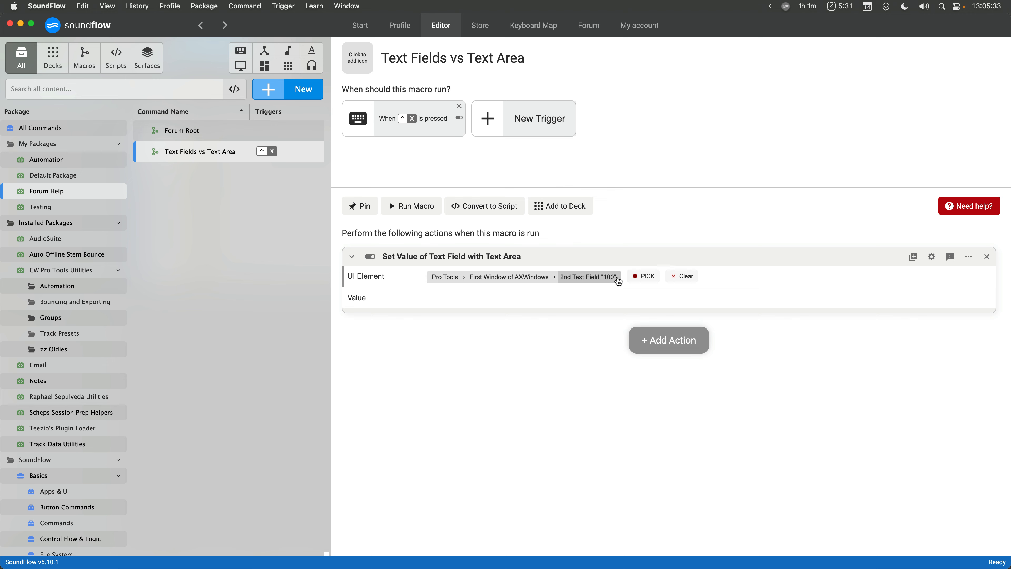
key(super+Tab)
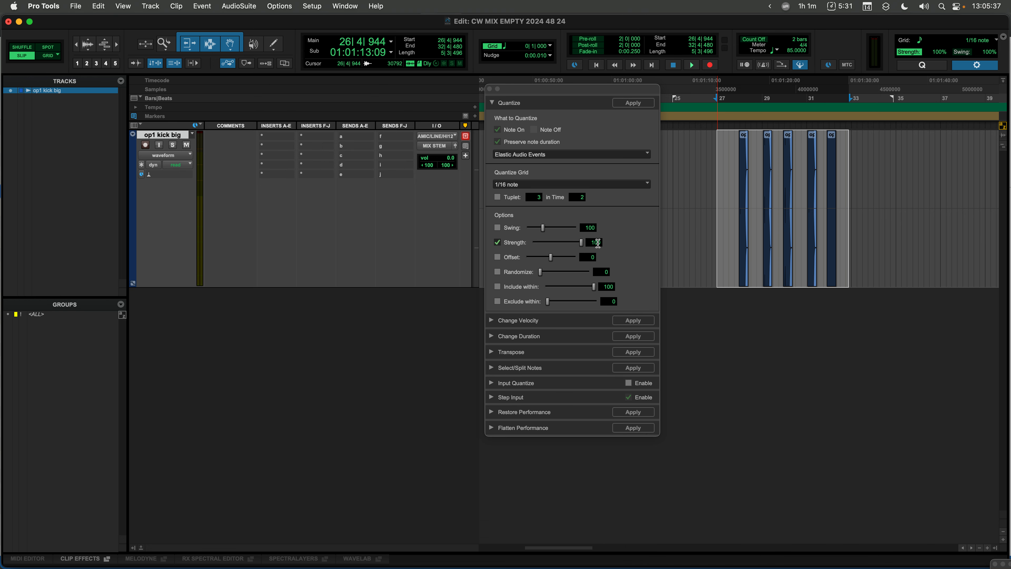
key(super+Tab)
key(super+Tab)
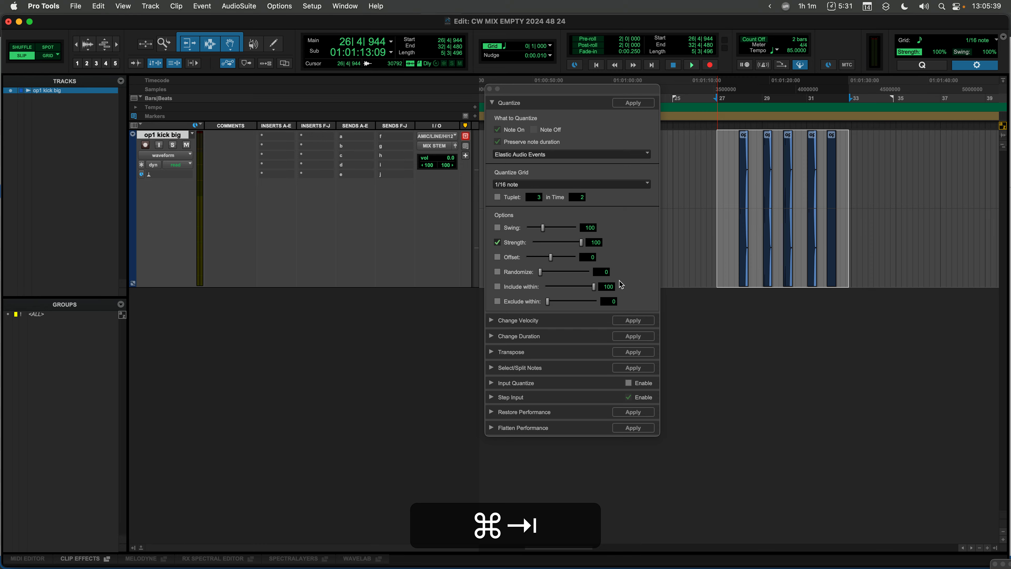
key(super+Tab)
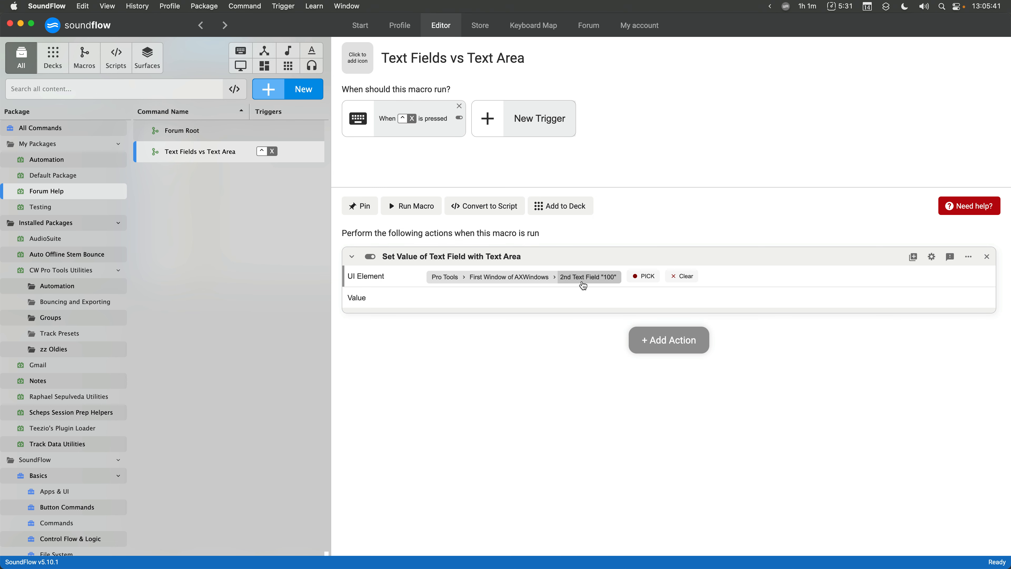
click(583, 284)
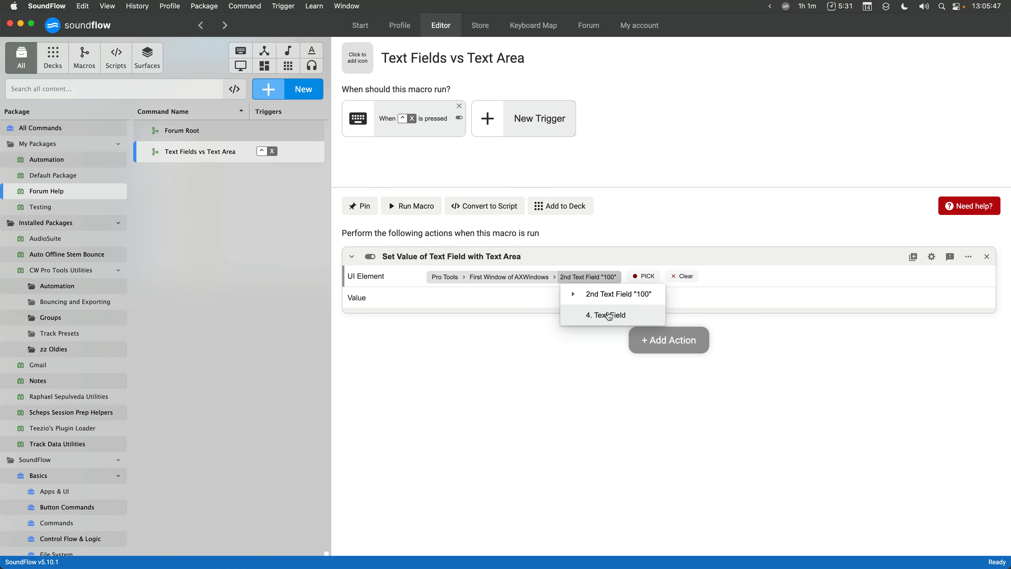
click(609, 315)
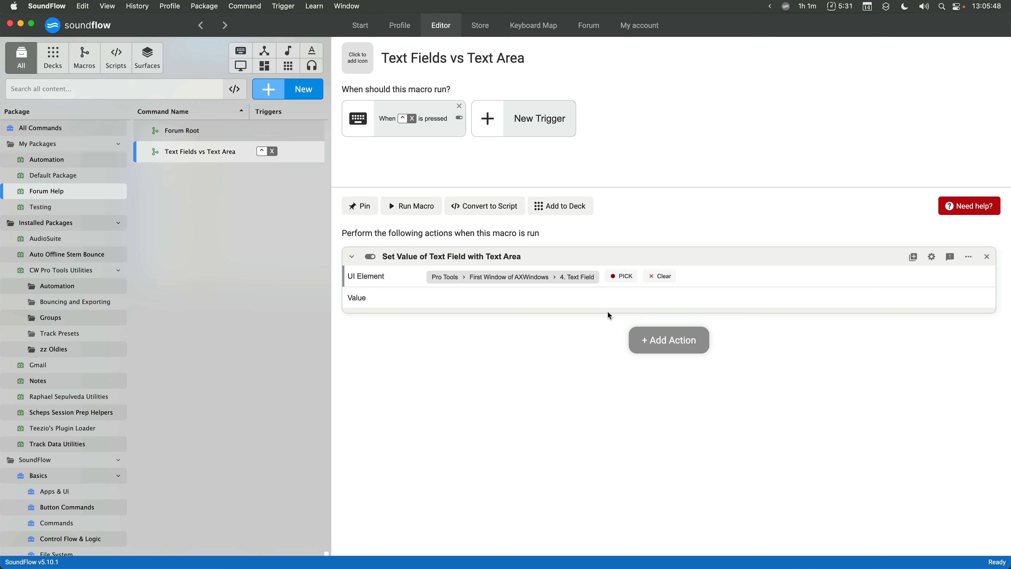
click(568, 277)
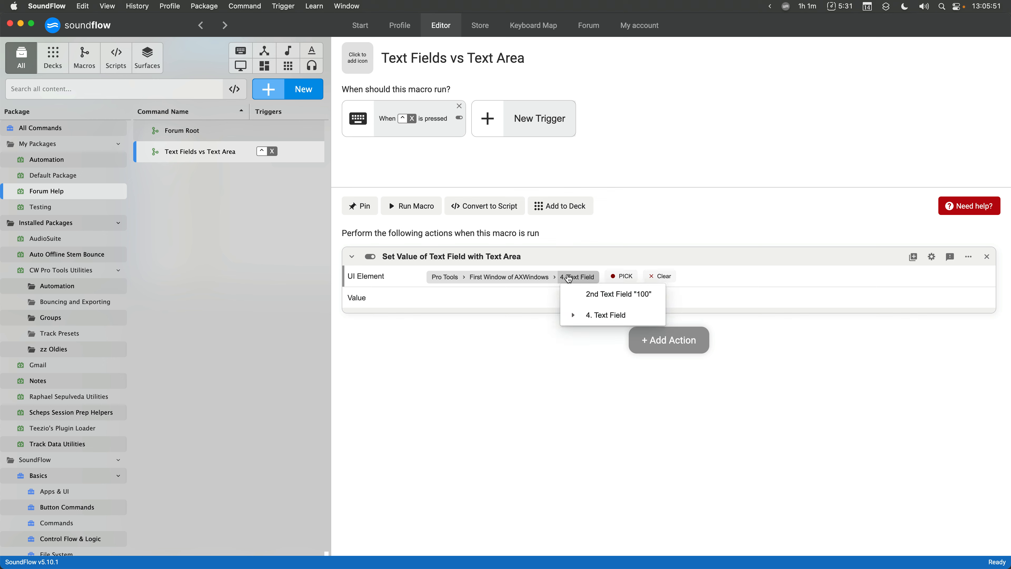
key(super+Tab)
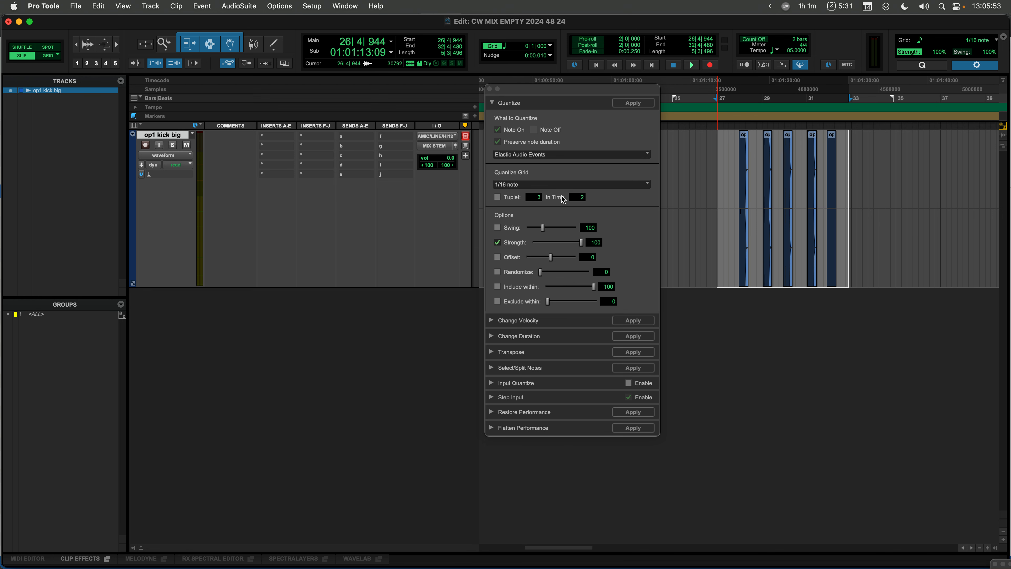
key(super+Tab)
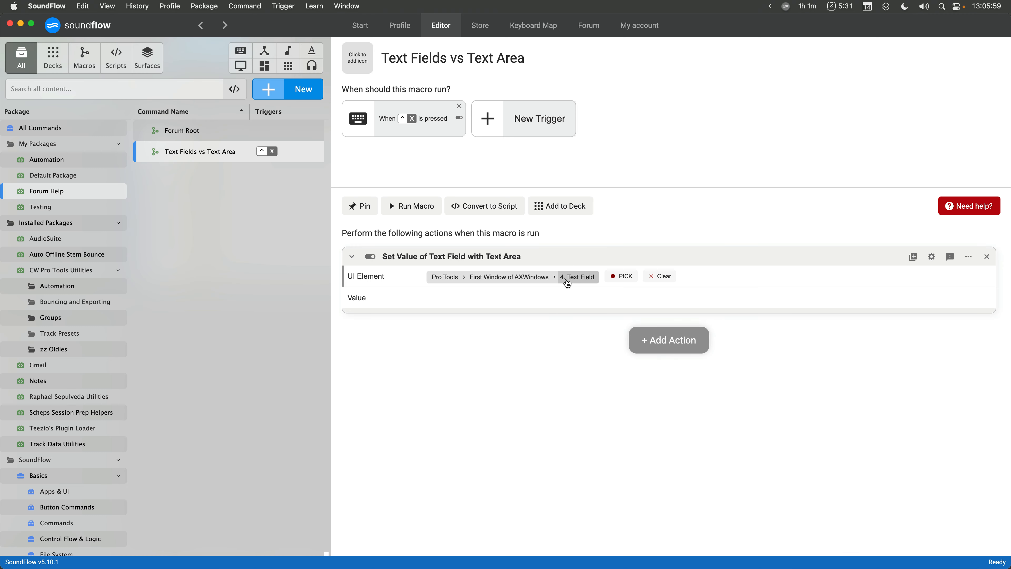
key(super+Tab)
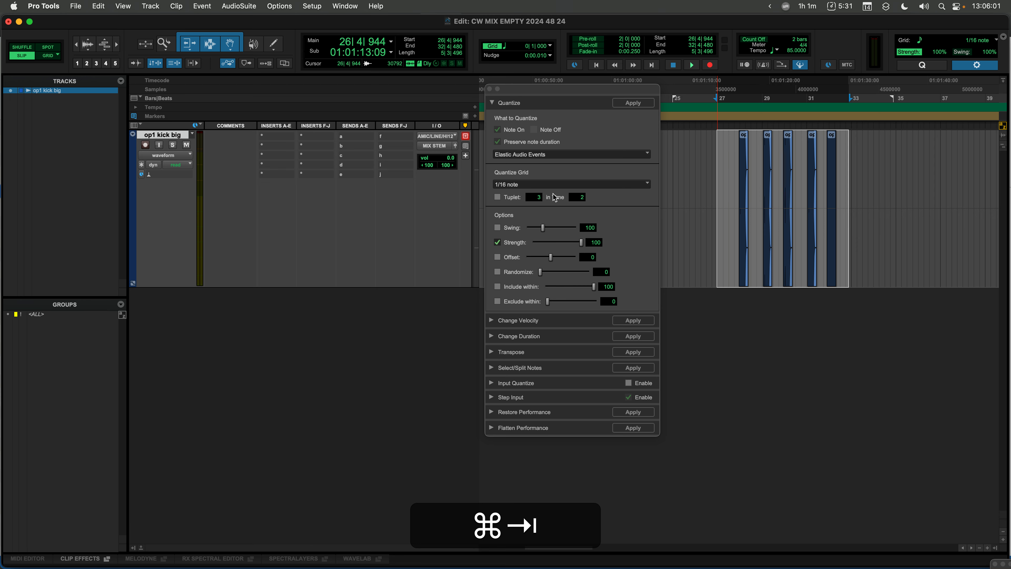
key(super+Tab)
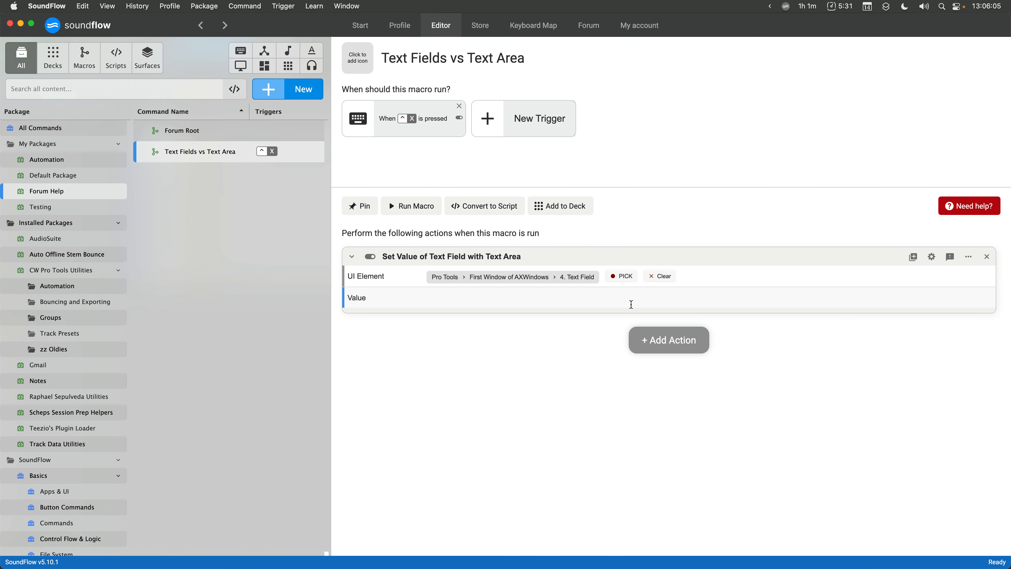
- Set the action's Value to 85
text(50)
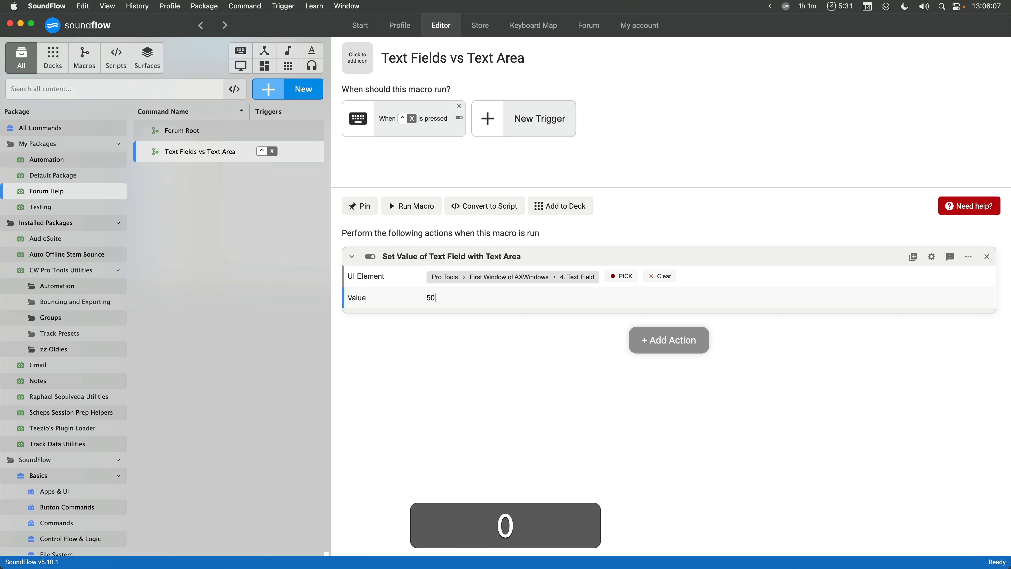
key(super+a)
key(super+BackSpace)
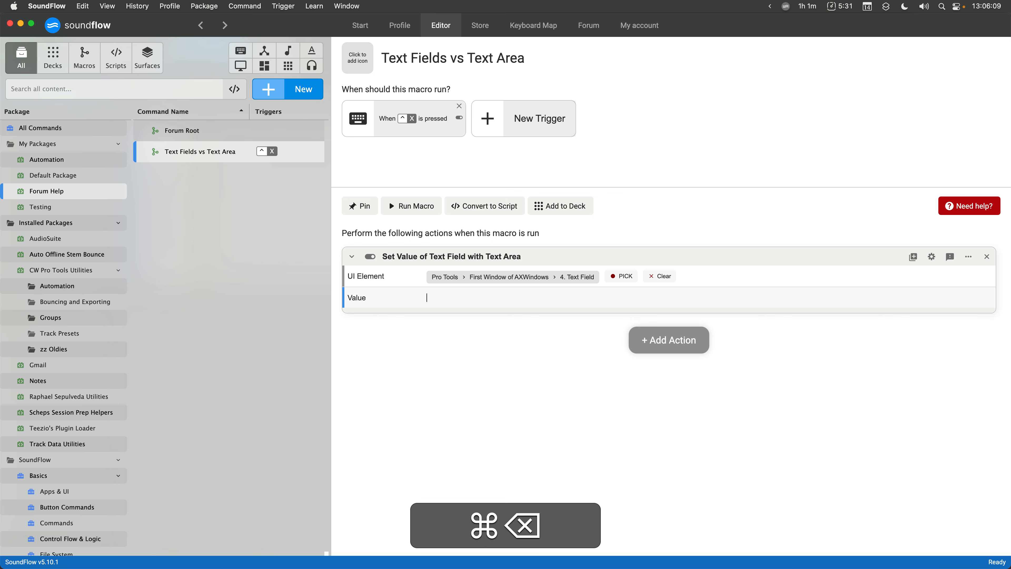
key(BackSpace)
text(85)
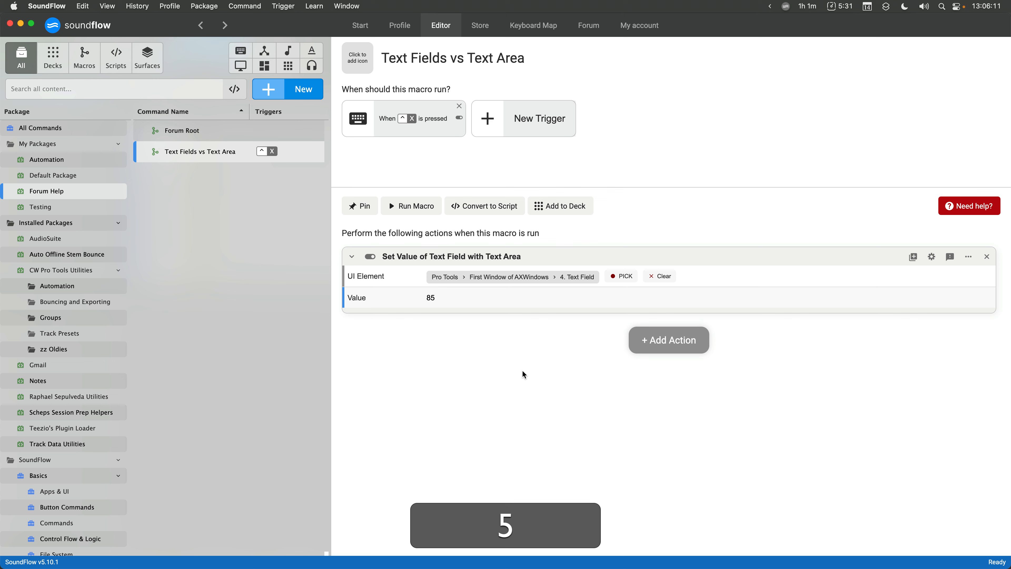
- Resize the macro editor window so it sits beside the Quantize window
drag(1009, 189, 531, 118)
drag(617, 89, 804, 94)
key(alt+super+Tab)
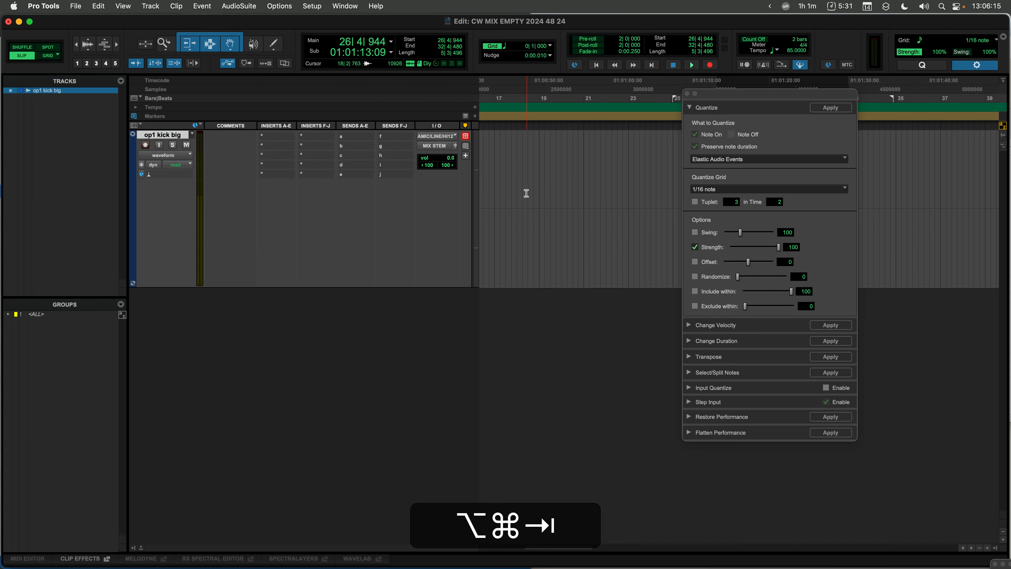
key(super+Tab)
drag(532, 185, 652, 187)
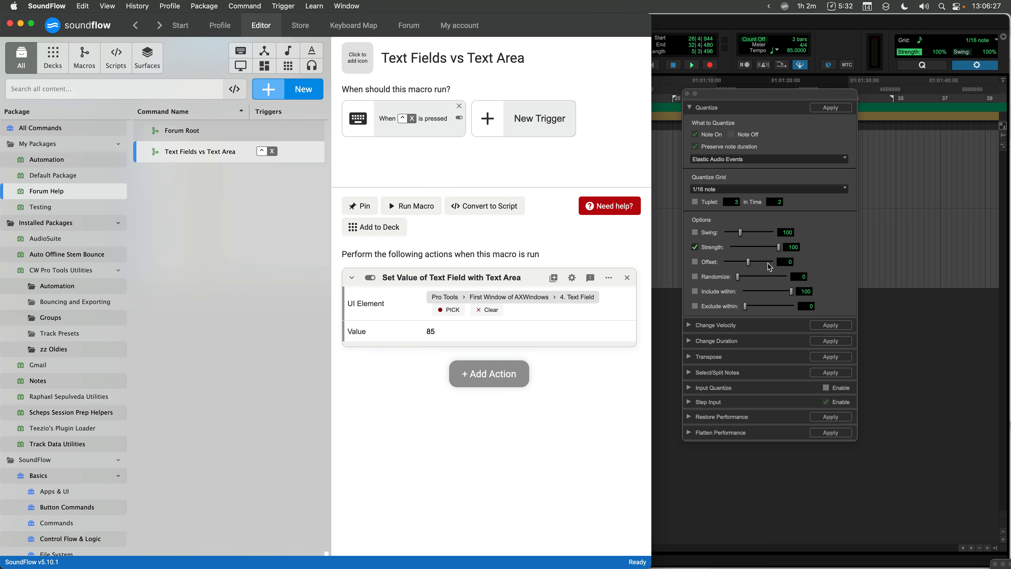
- Turn on Use Mouse & Keyboard in the action's advanced properties and run the macro
click(790, 250)
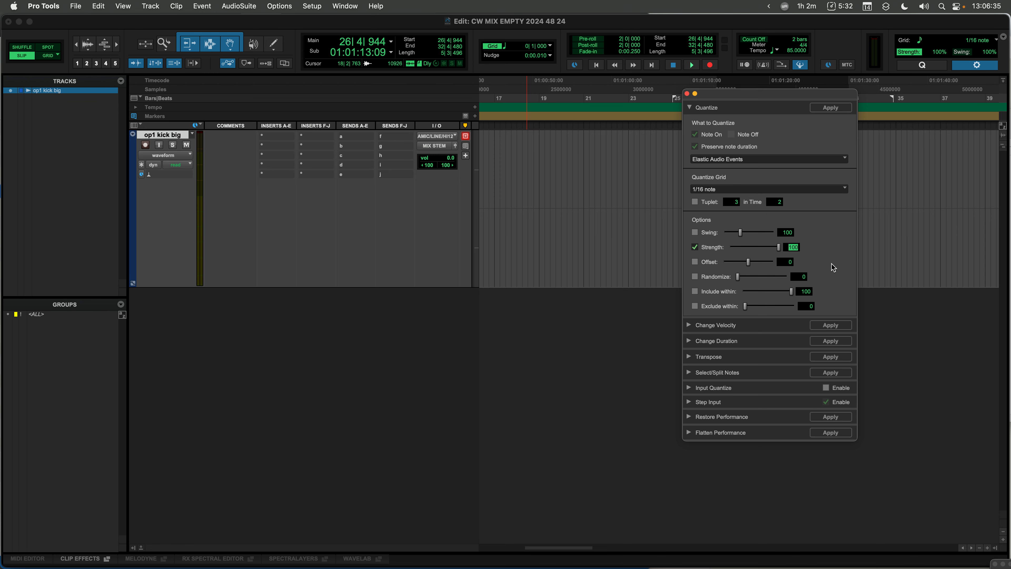
key(super+Tab)
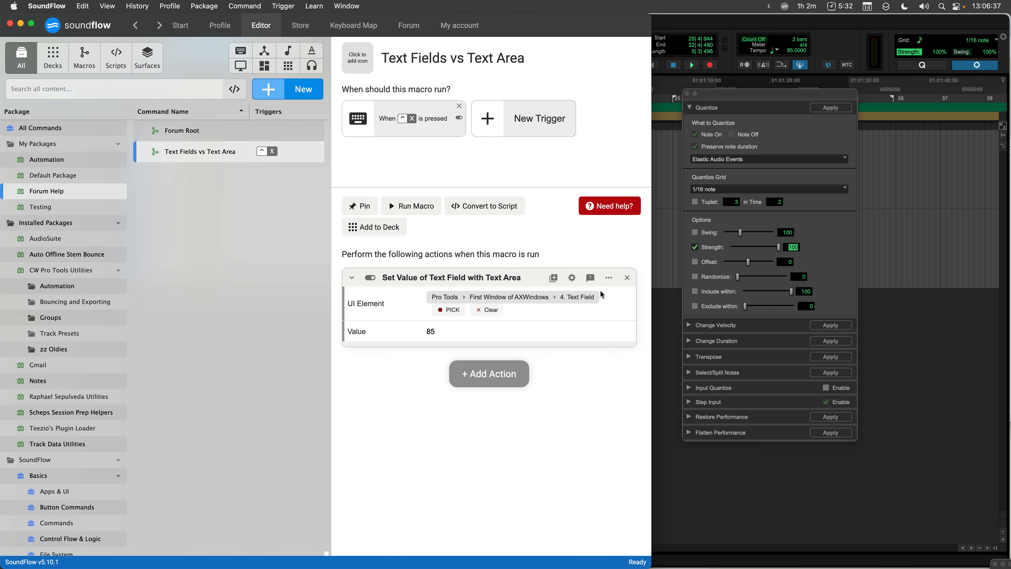
click(573, 278)
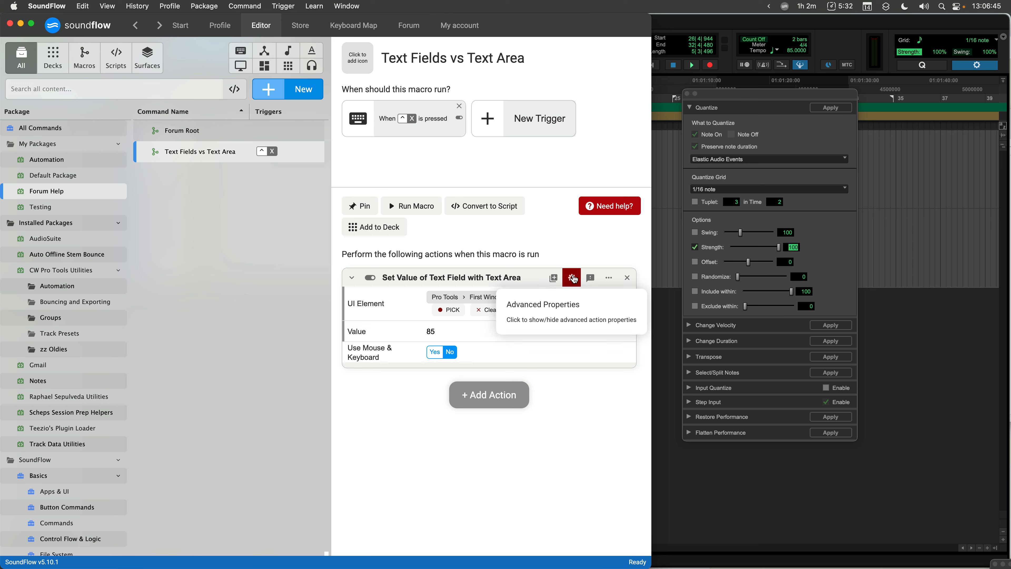
click(437, 356)
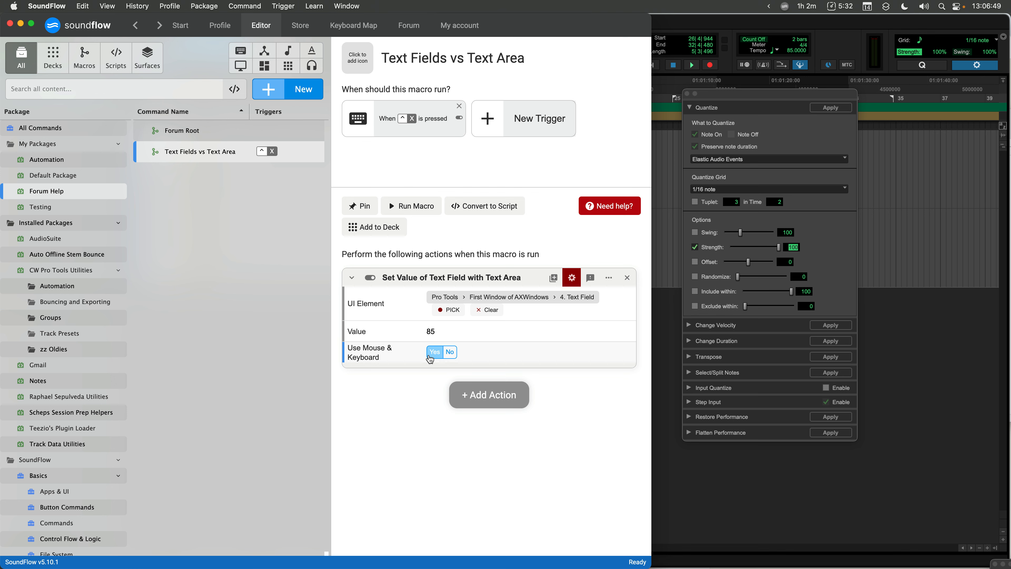
click(426, 211)
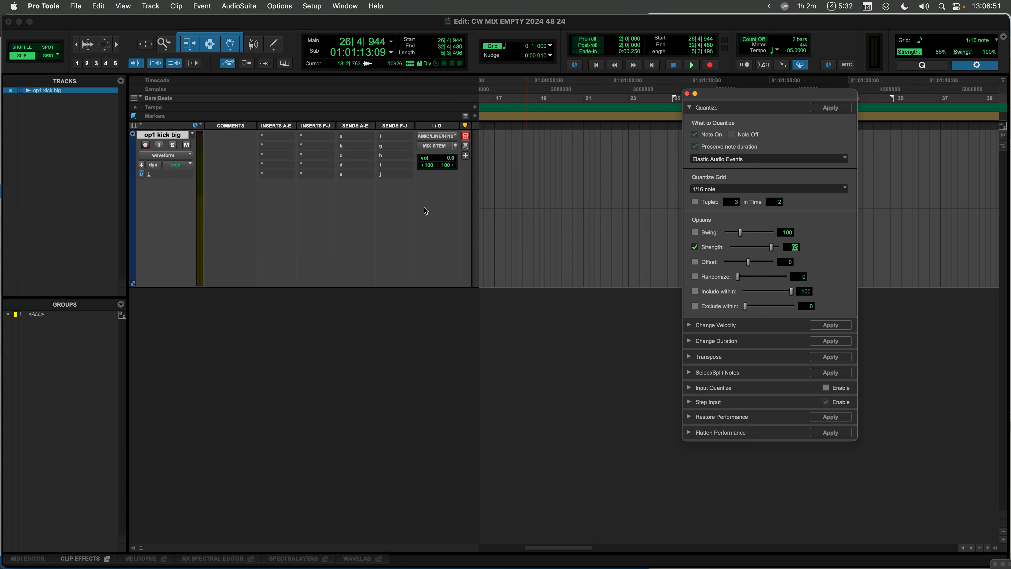
- Set the Value to 50 and run the macro again
key(super+Tab)
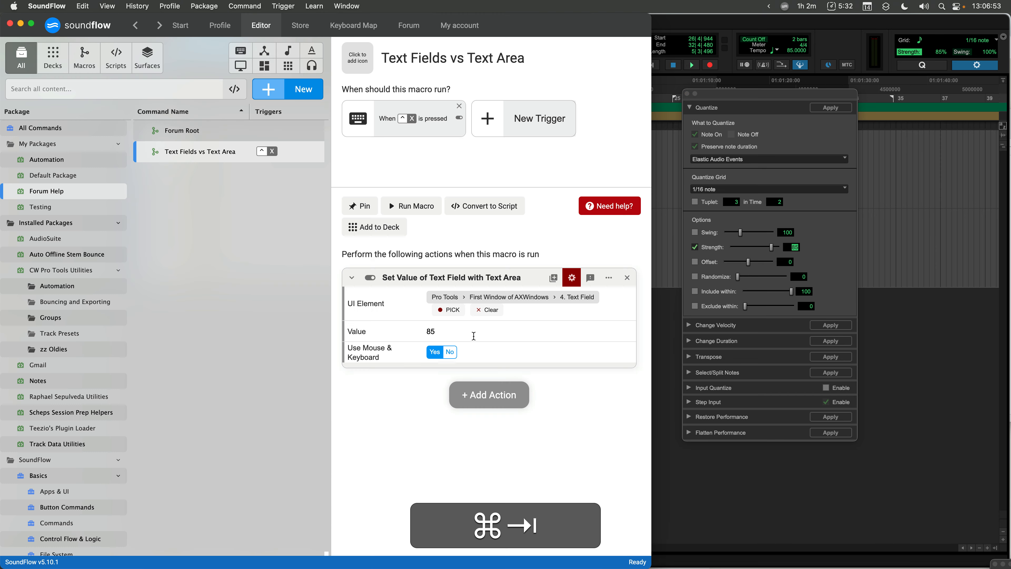
double_click(432, 331)
text(50)
click(397, 211)
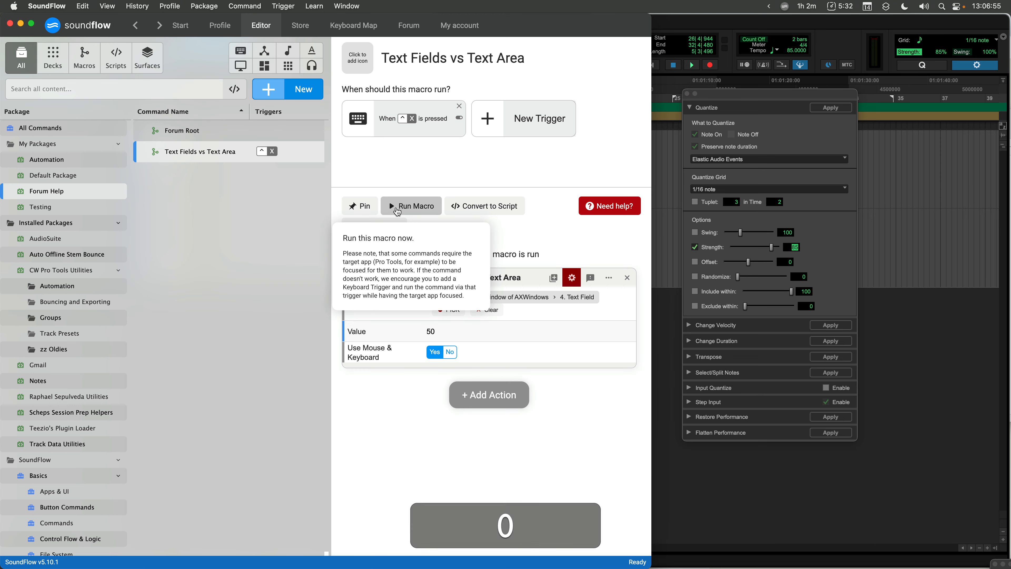
- Re-pick the Quantize Strength field as the action's UI element
key(super+Tab)
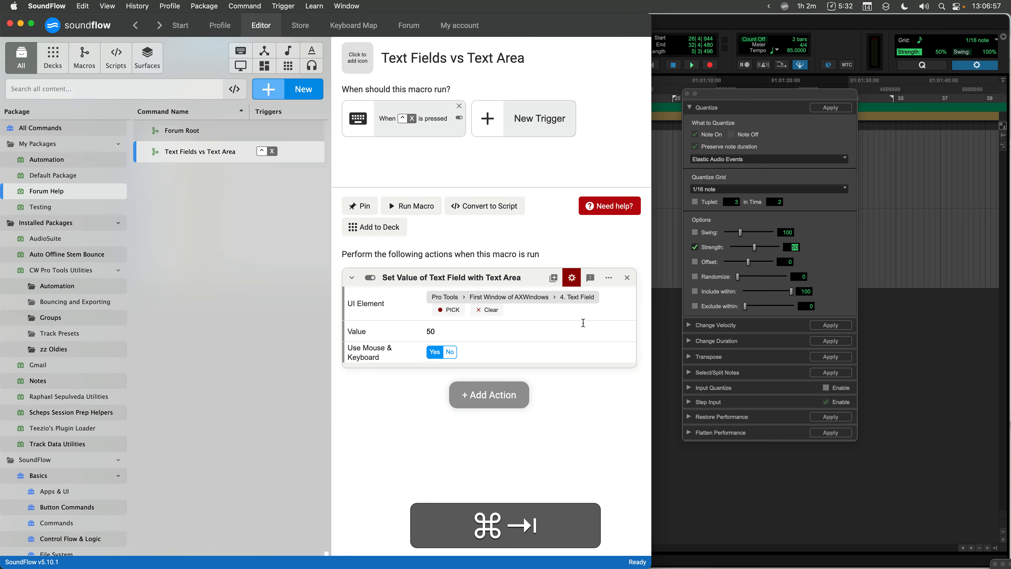
click(454, 310)
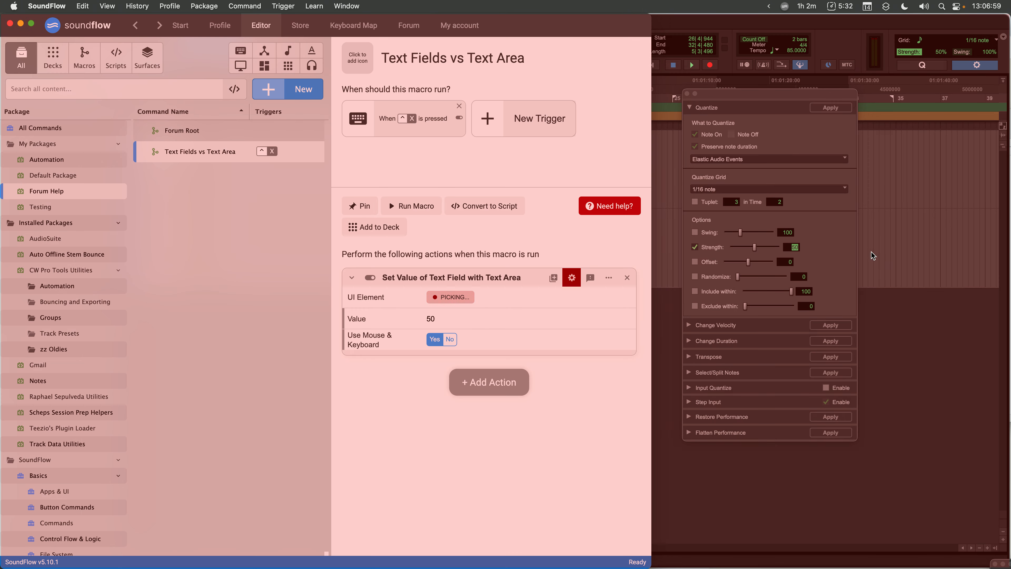
click(793, 248)
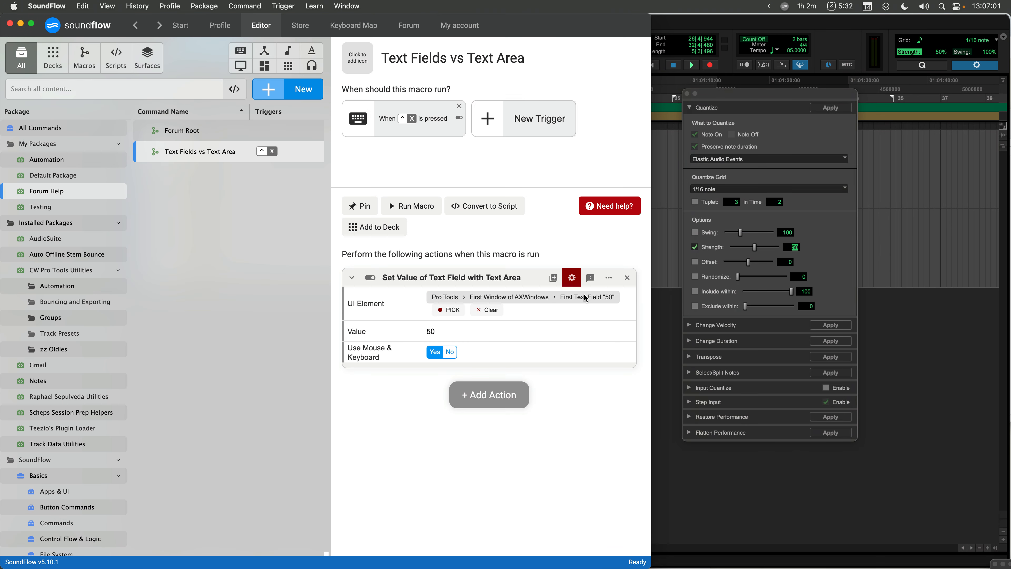
- Set the action's Value to 100
double_click(451, 334)
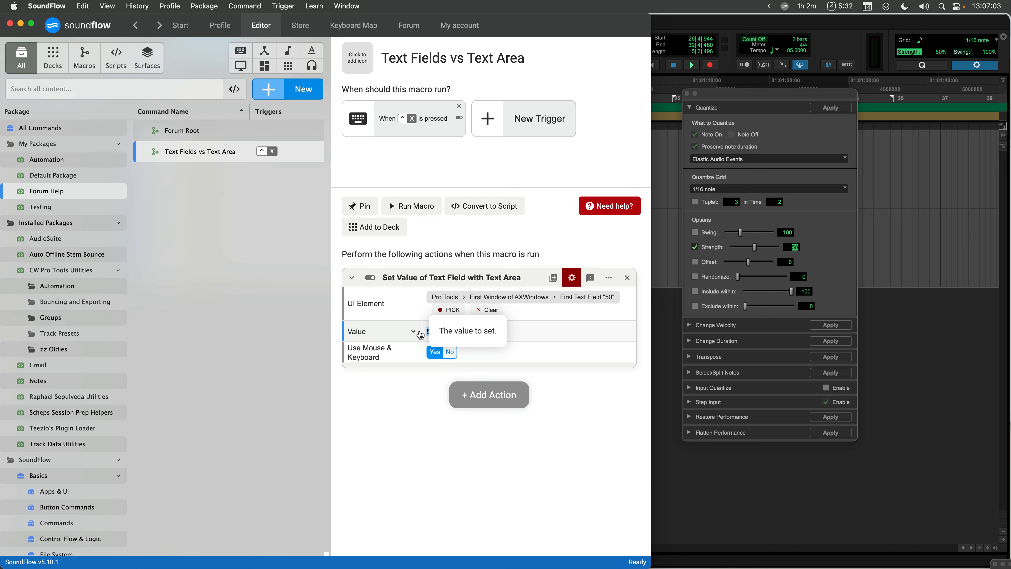
text(100)
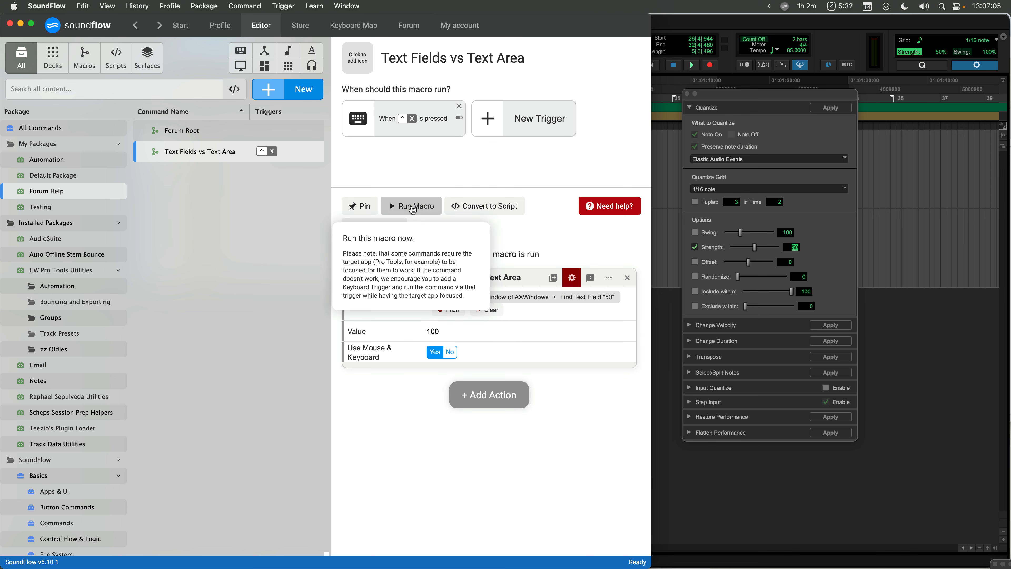
- Run the macro to apply the Value of 100 to the Quantize Strength field
click(412, 207)
key(super+Tab)
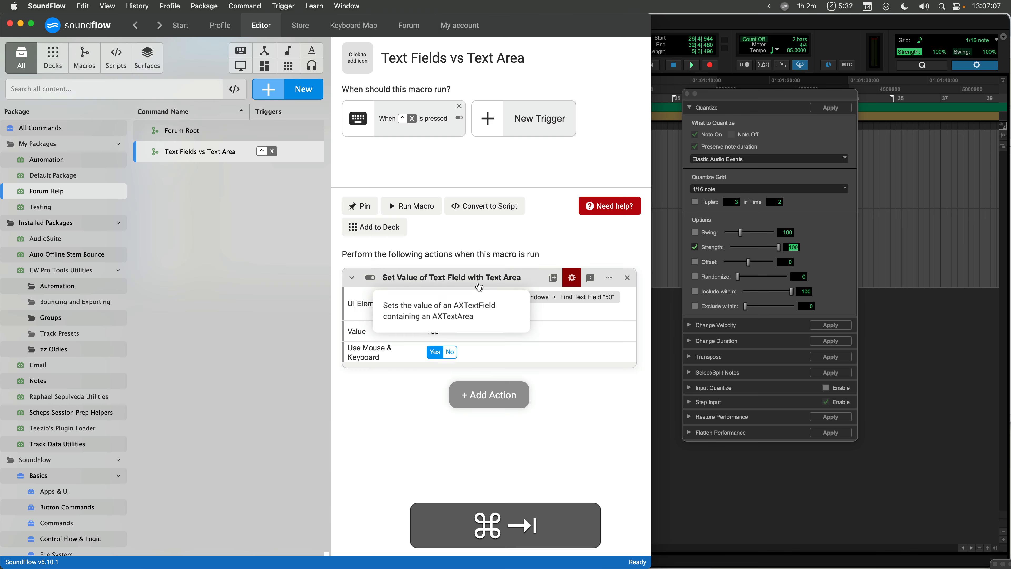
- Change the action's Value to 50 and run the macro again
double_click(456, 331)
text(50)
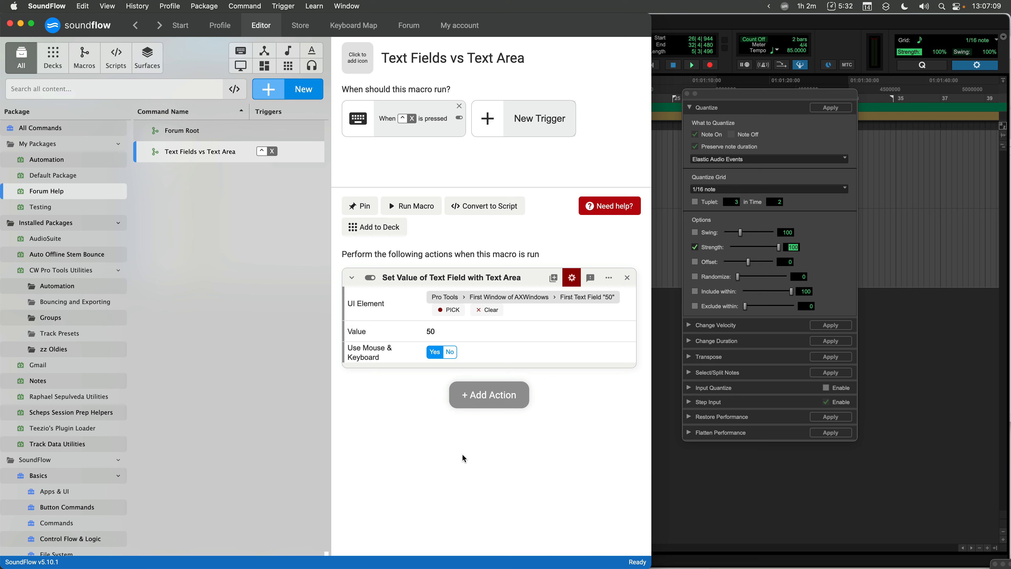
click(390, 202)
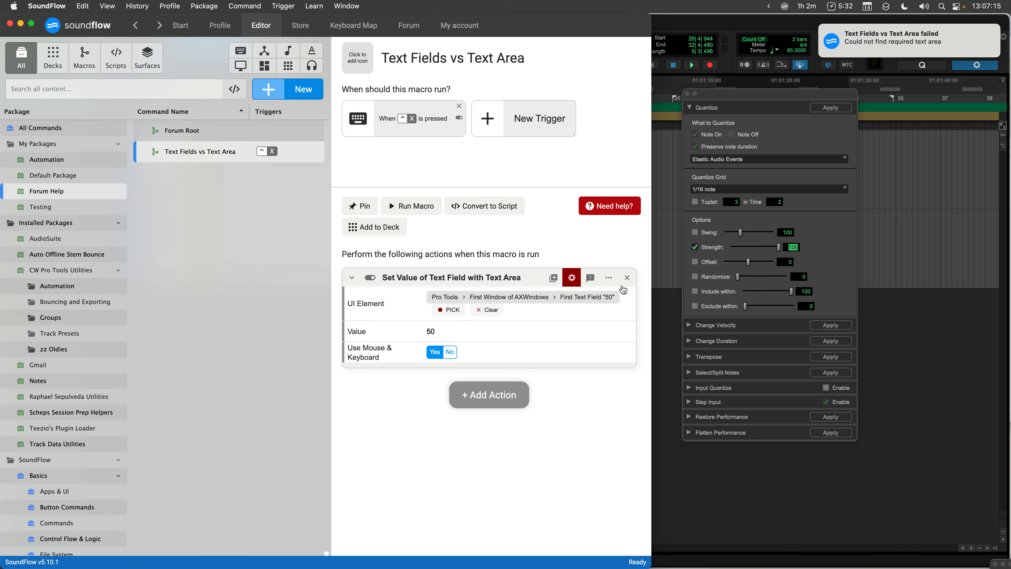
- Switch the UI element path to the "4. Text Field" option and run the macro
click(588, 297)
click(581, 335)
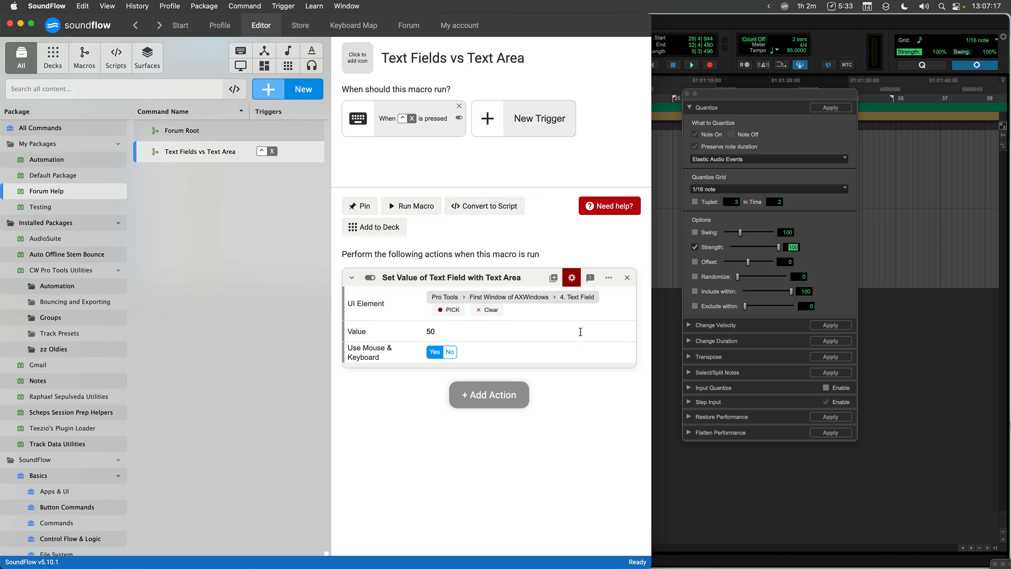
click(406, 206)
- Clear the UI element and pick the selected track's Comments field in Pro Tools instead
click(687, 93)
drag(652, 61, 1010, 45)
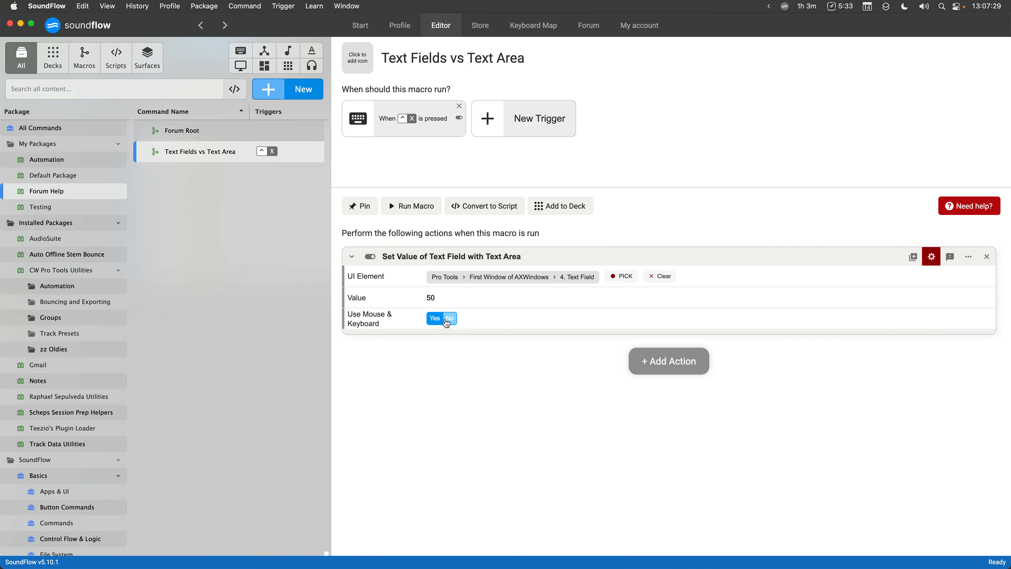
click(659, 275)
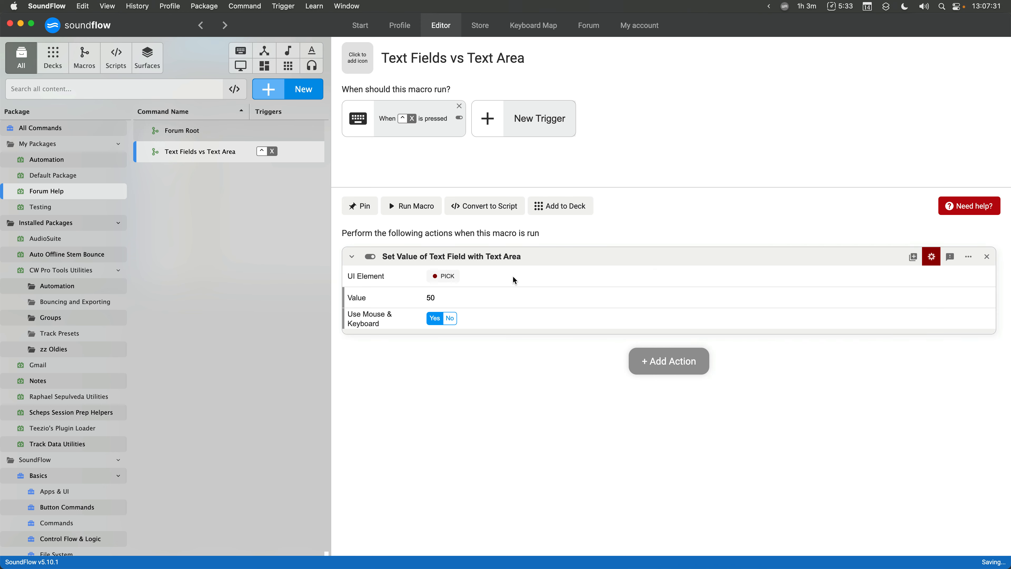
click(442, 276)
key(super+Tab)
click(304, 281)
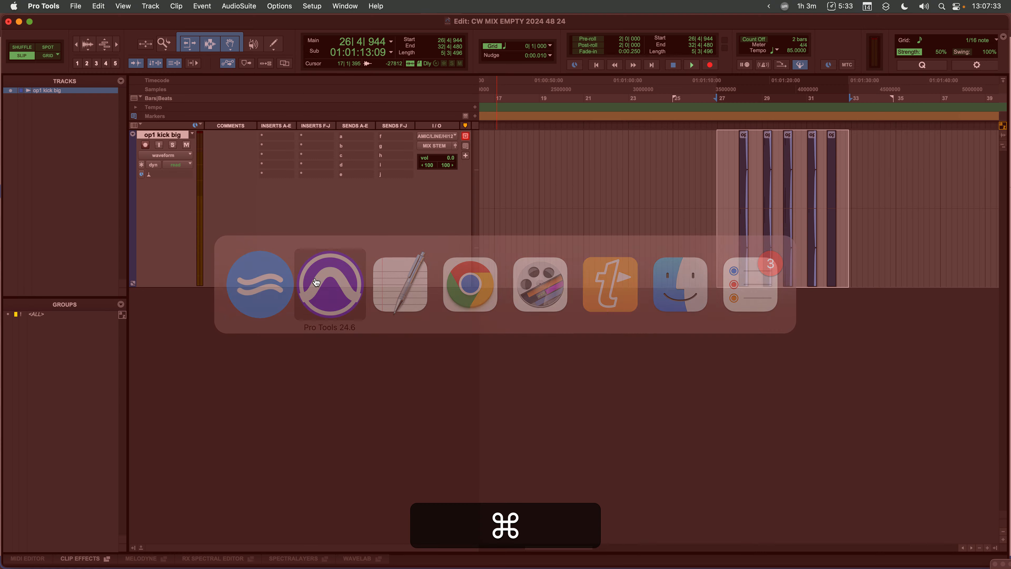
key(super+Tab)
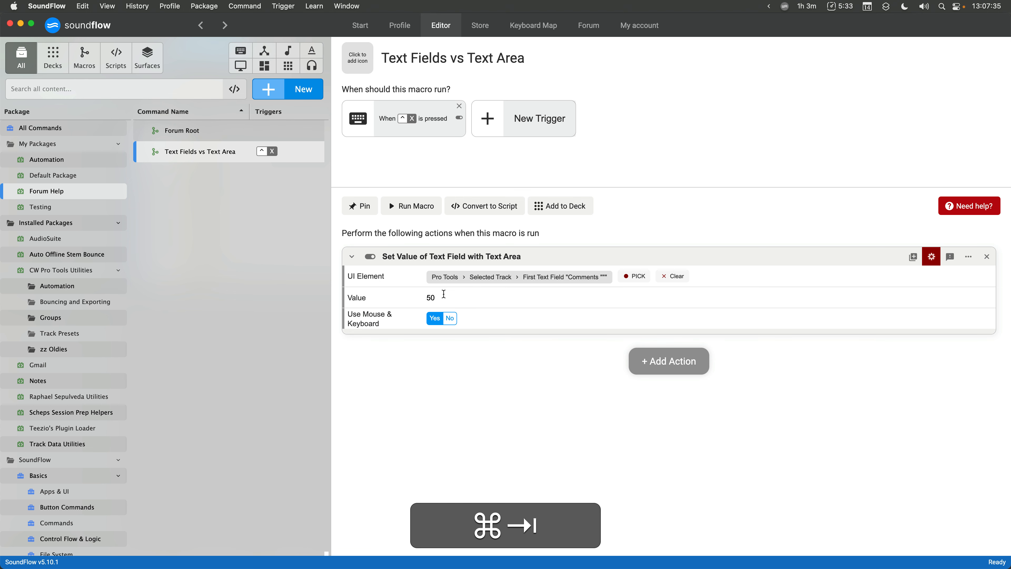
- Set the Value to a sample comment sentence and run the macro to fill the track's comment
text(This is a comment for)
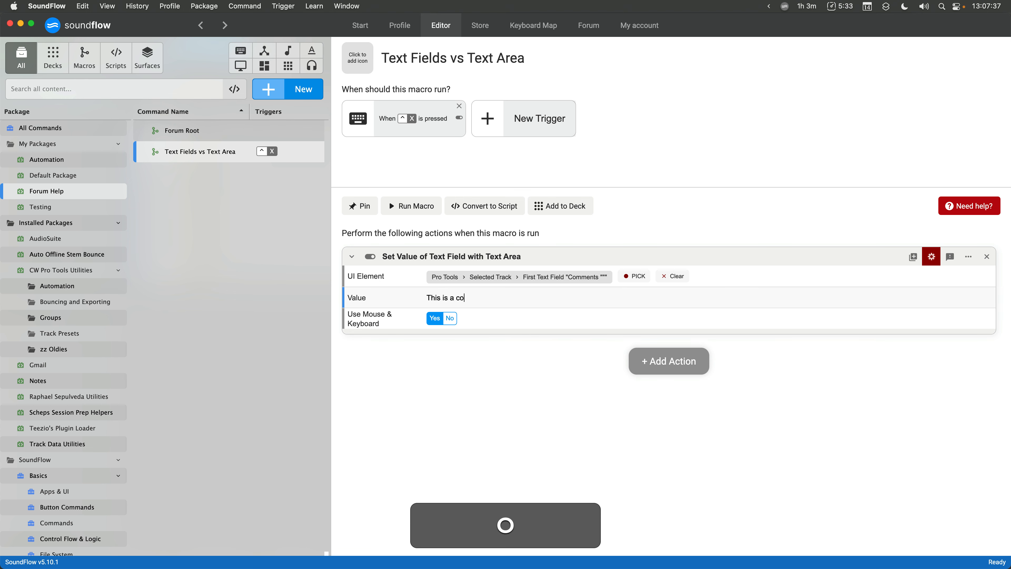
key(BackSpace)
key(BackSpace)
key(BackSpace)
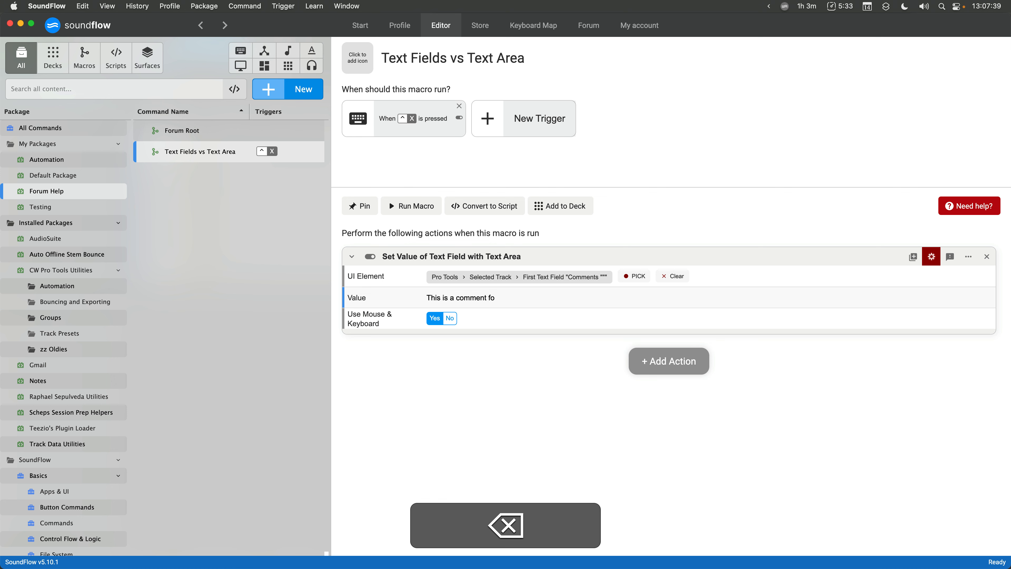
text(from Chad)
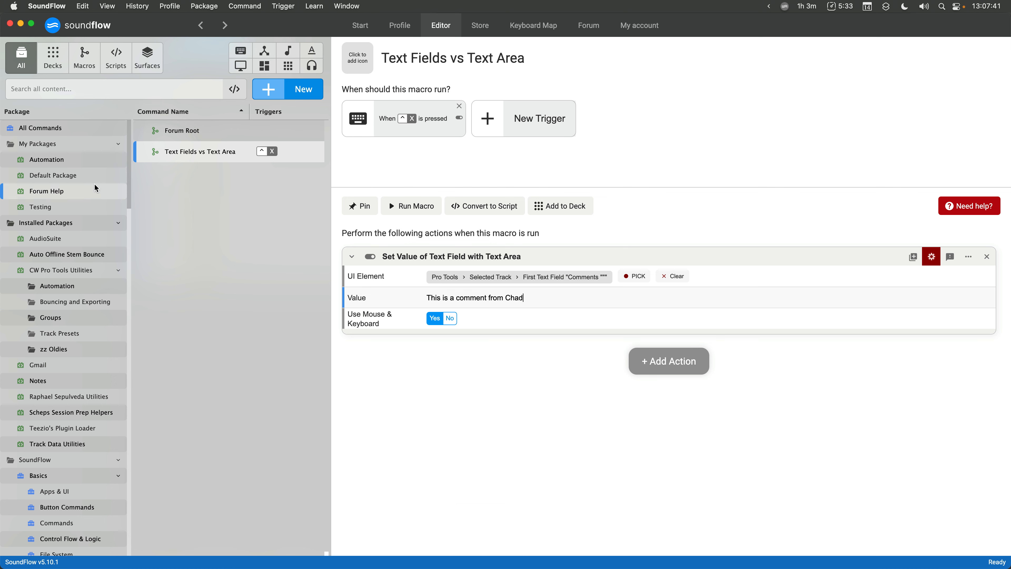
drag(1, 155, 293, 148)
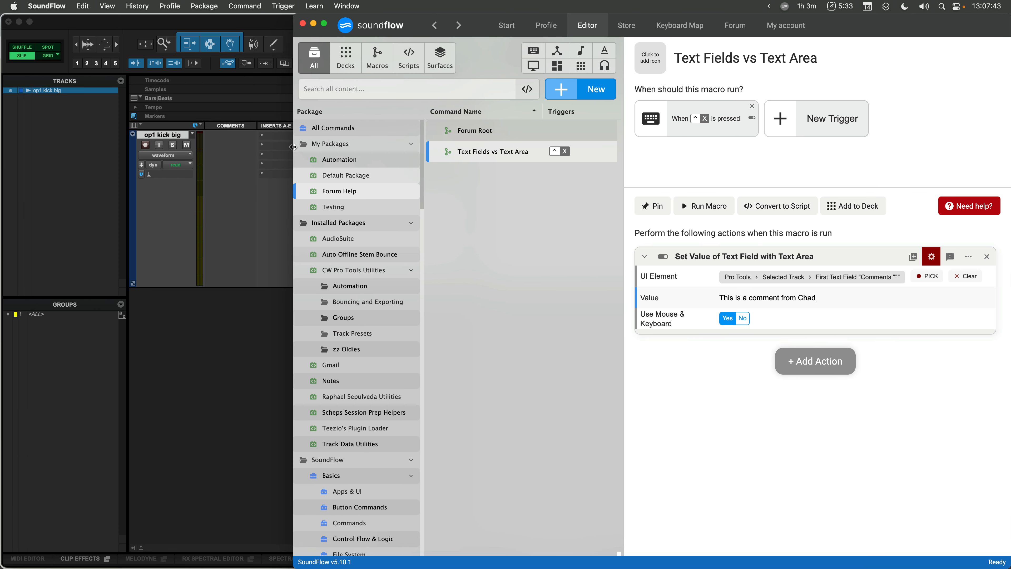
click(696, 208)
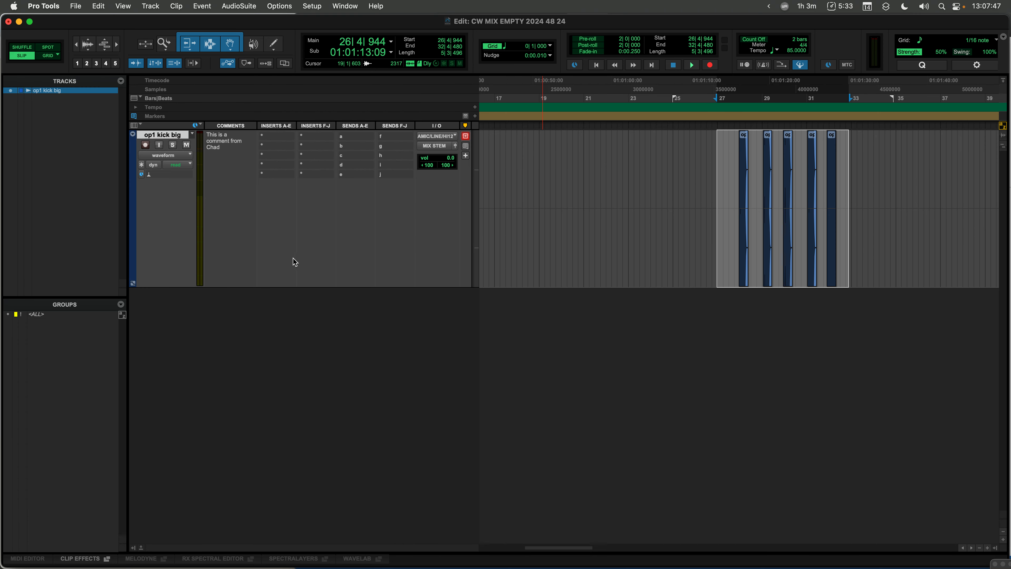
- Replace the Value with "Delete the comment", turn off Use Mouse & Keyboard, and run the macro
key(super+Tab)
double_click(815, 298)
key(super+a)
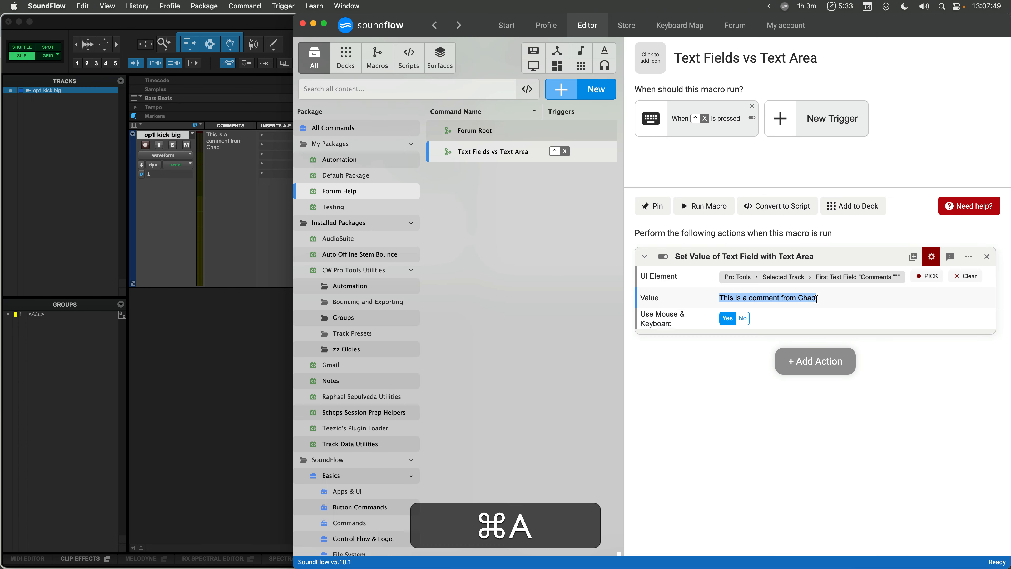
text(Delete)
text(the comment)
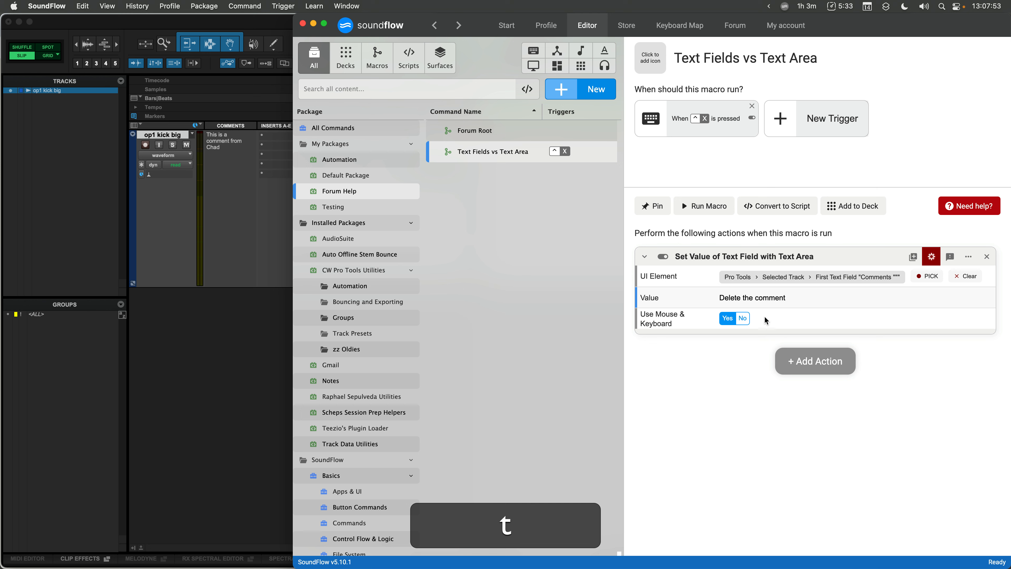
click(742, 318)
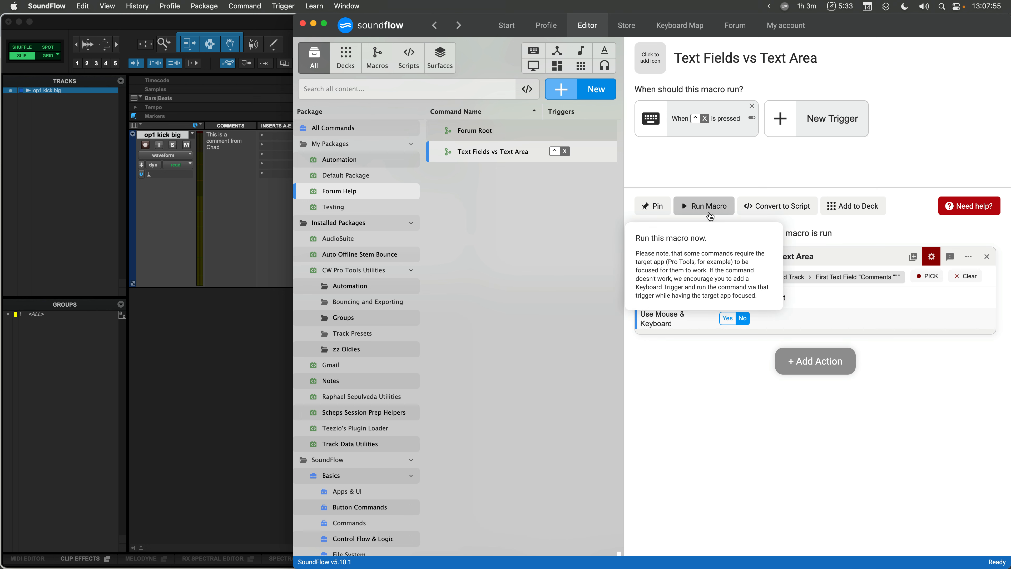
click(704, 206)
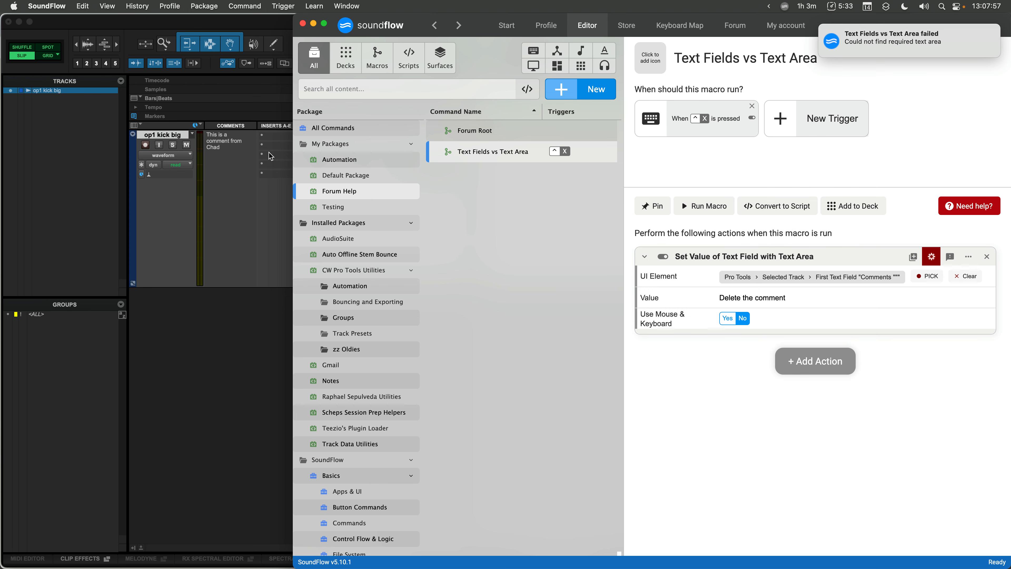
- Try to run the macro from Pro Tools using its keyboard trigger
click(247, 169)
key(cmd+Tab)
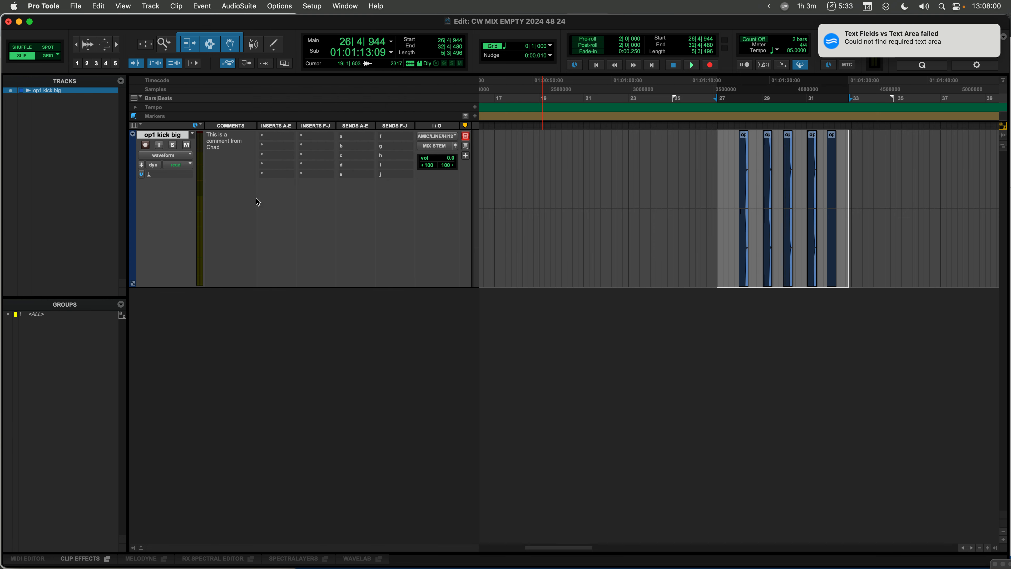
click(288, 219)
click(243, 190)
key(ctrl+x)
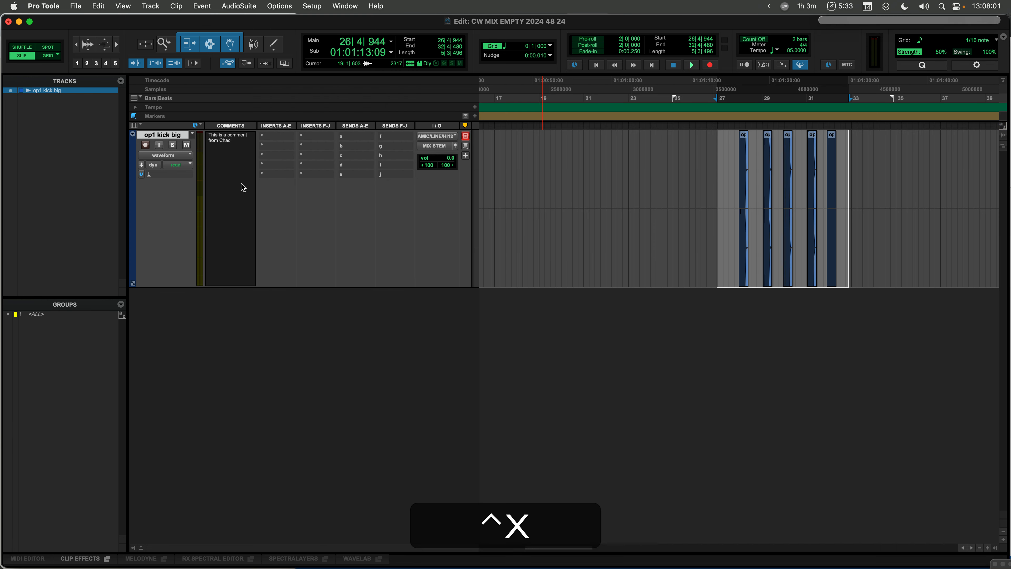
- Turn Use Mouse & Keyboard back on and run the macro again
key(super+Tab)
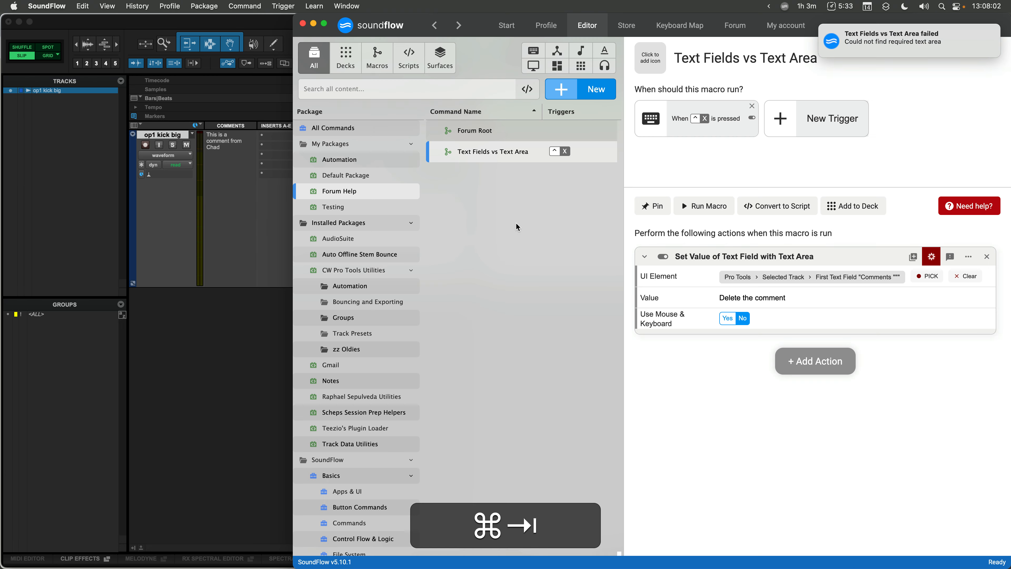
click(727, 318)
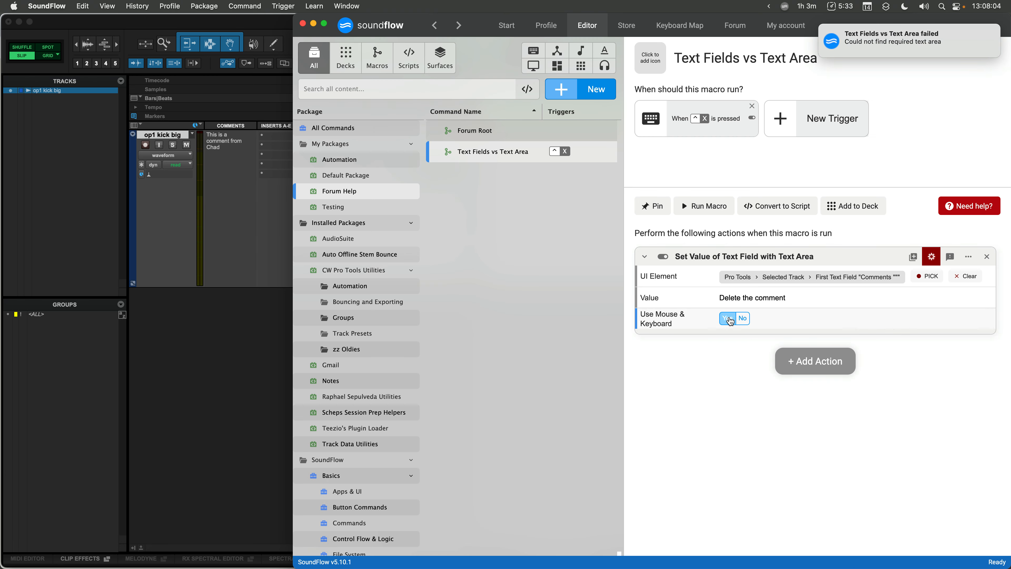
click(715, 206)
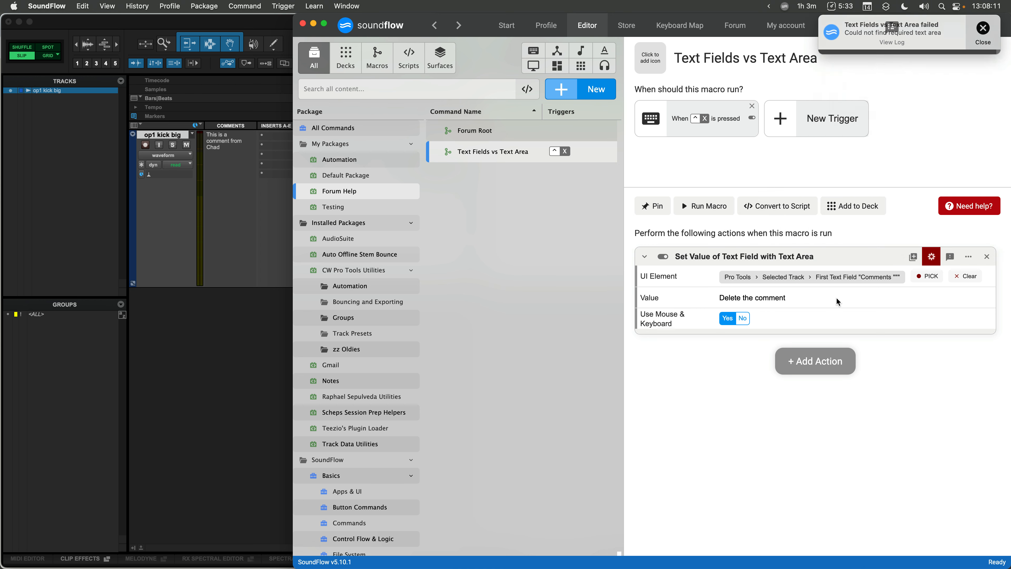
- Change the UI element to the generic First Text Field and run the macro
click(852, 283)
click(890, 316)
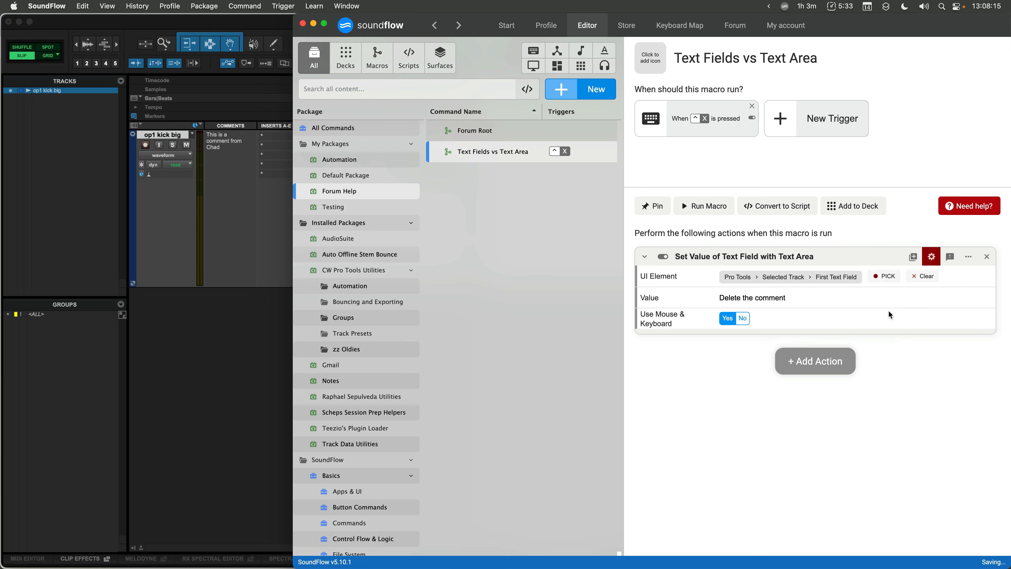
click(707, 209)
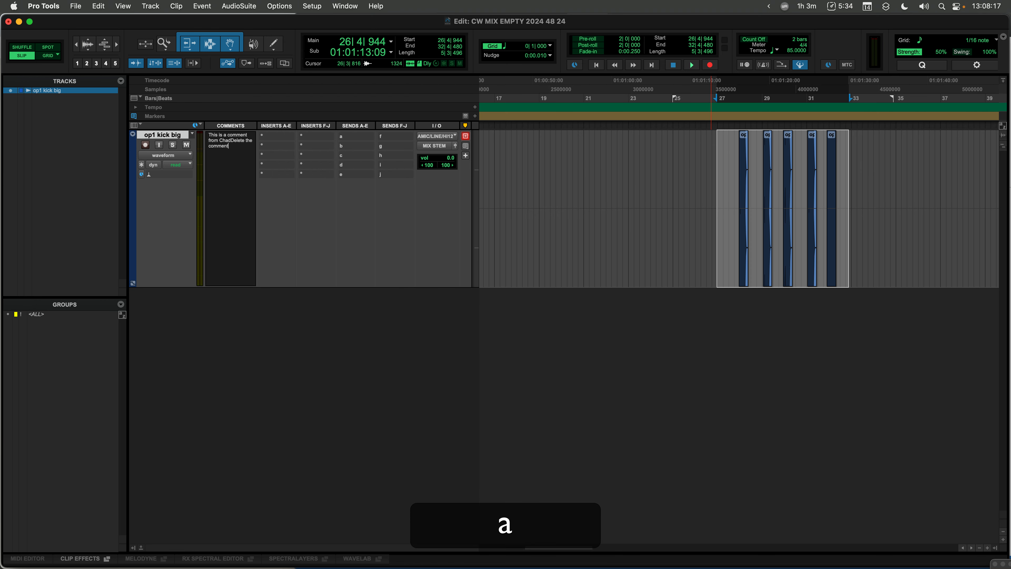
- Clear the track's comment text in Pro Tools and run the macro once more
key(super+a)
key(super+BackSpace)
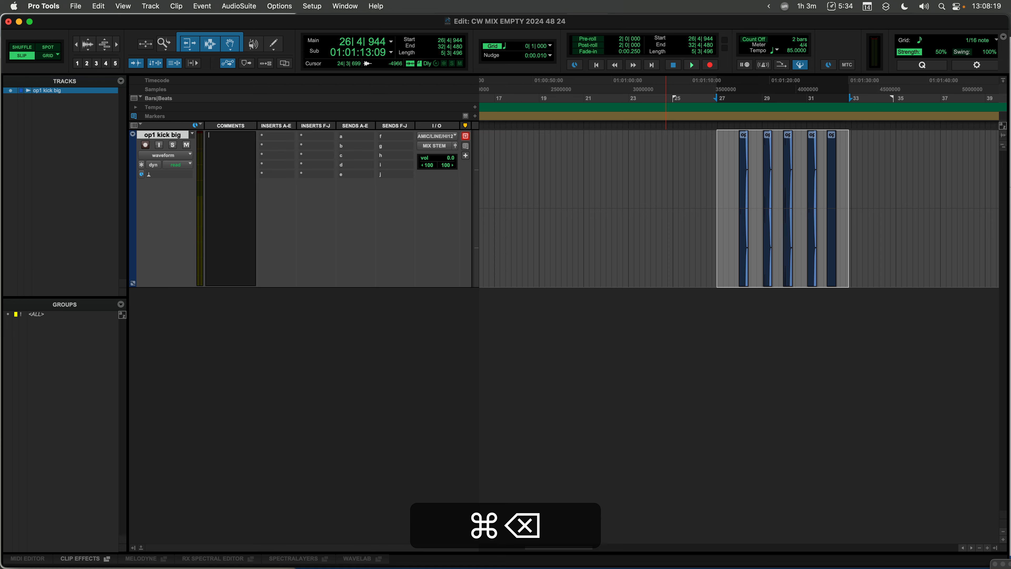
key(super+Tab)
click(707, 211)
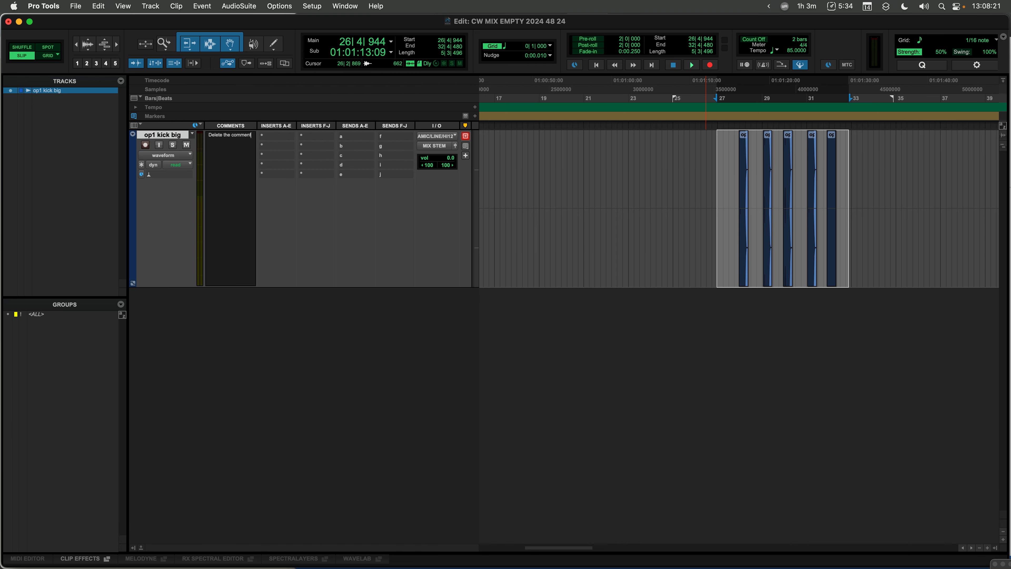
key(super+Tab)
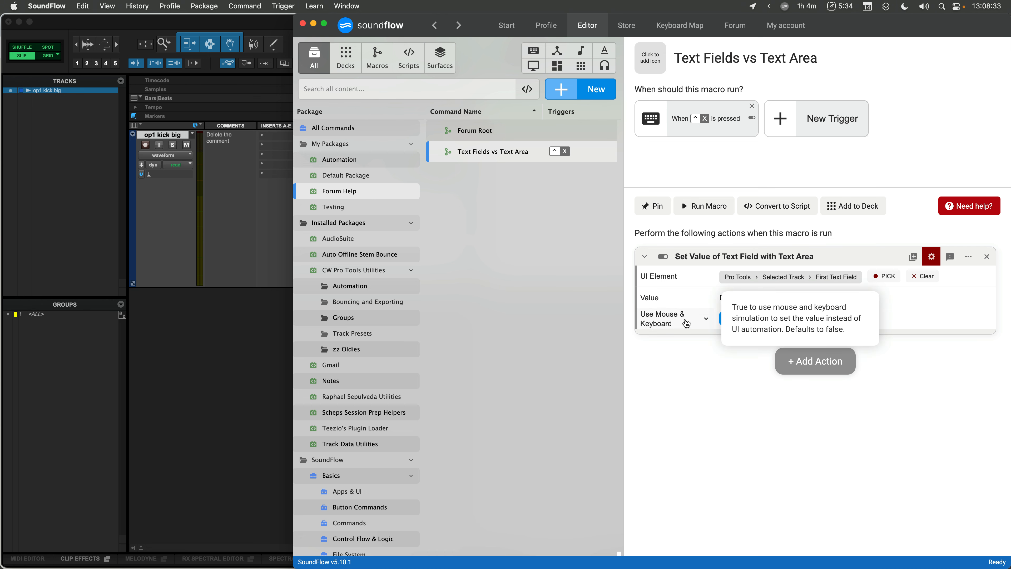
- Review the UI element's path options and the action's advanced properties
alt+click(324, 23)
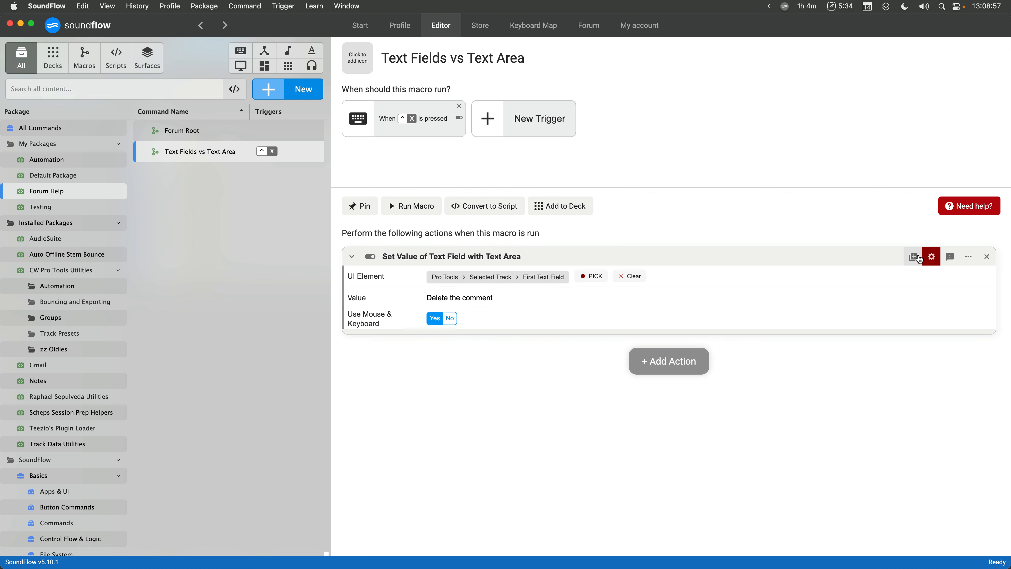
click(936, 266)
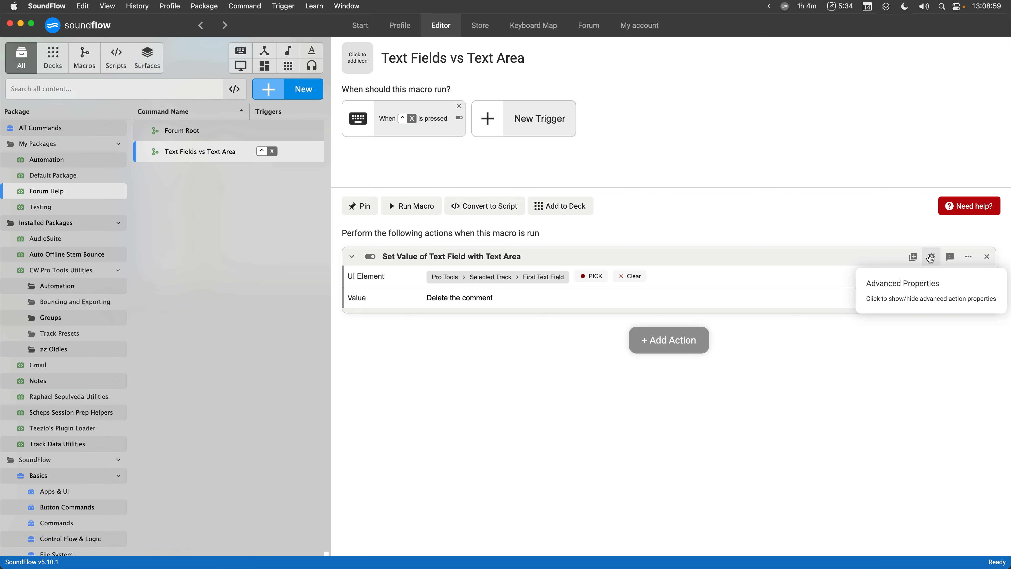
click(931, 267)
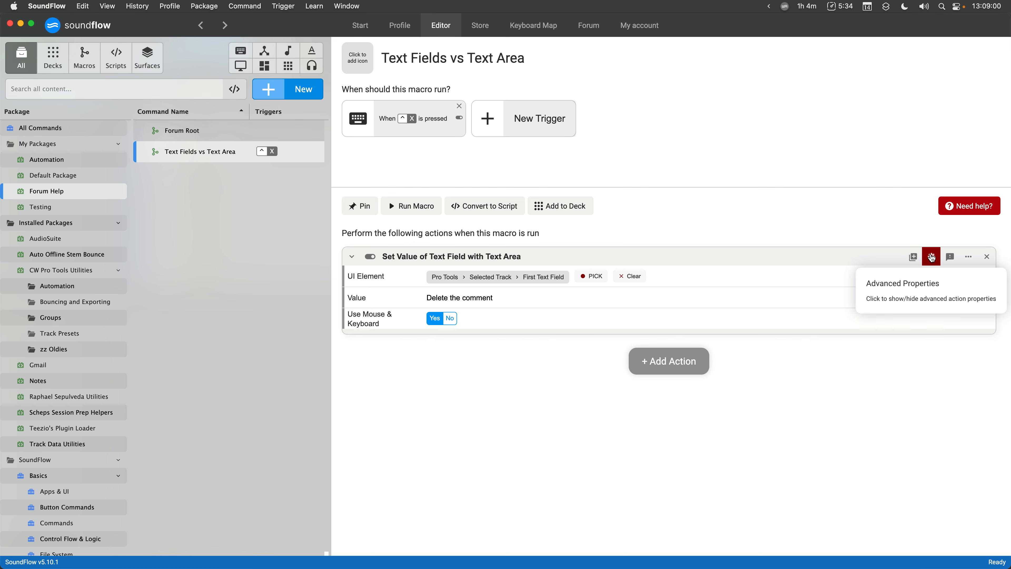
click(545, 277)
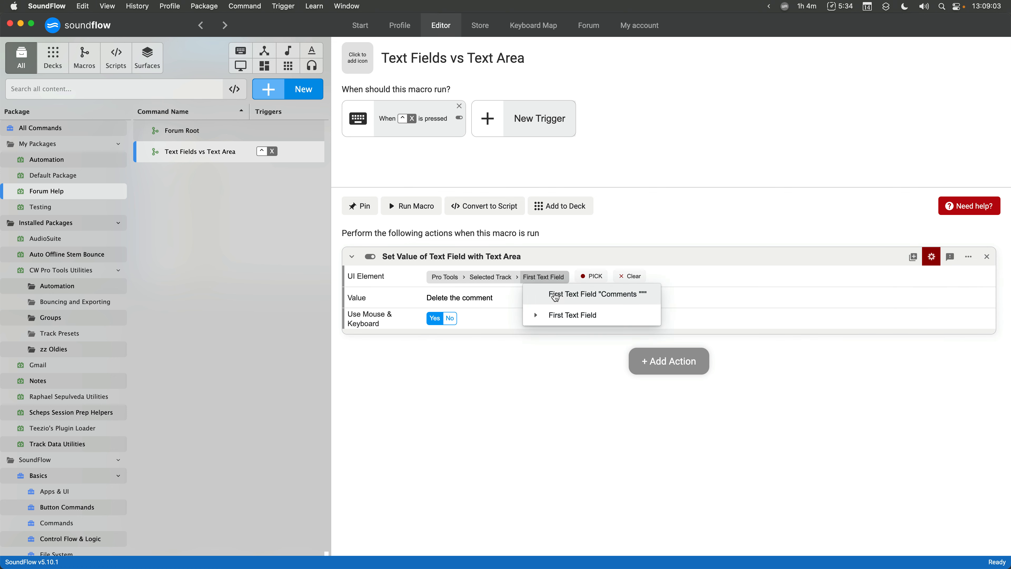
click(552, 282)
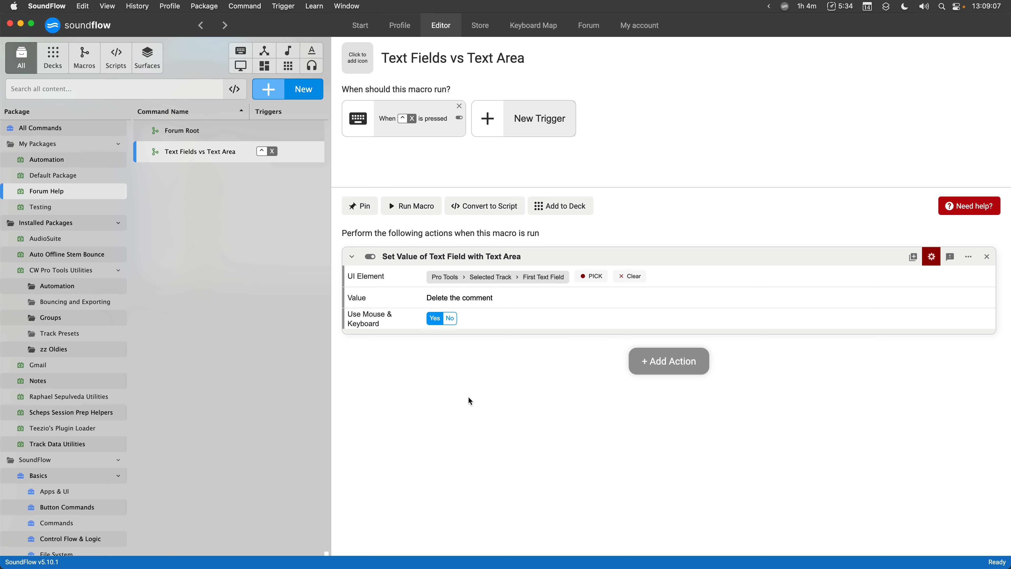
click(932, 256)
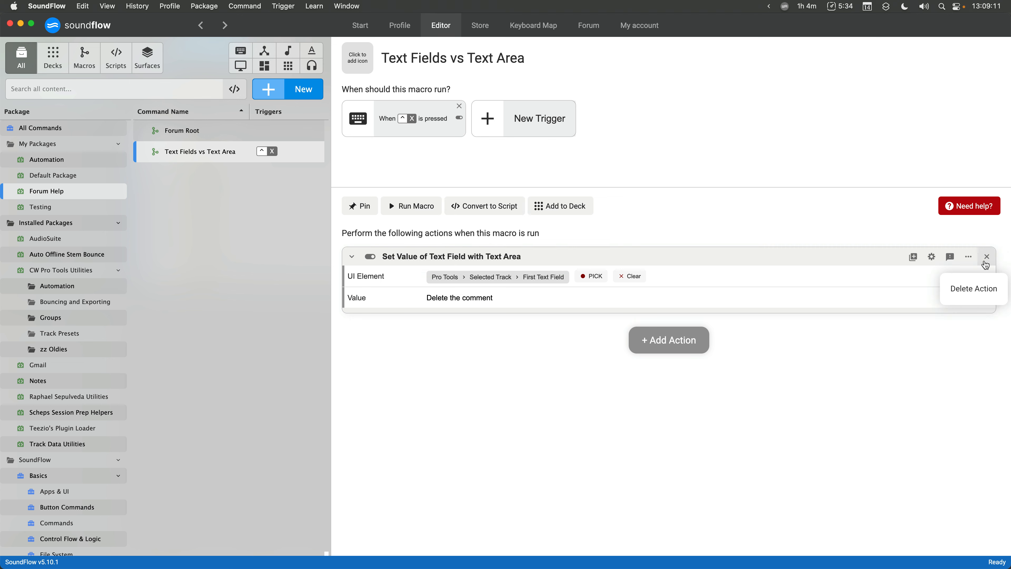
- Copy the action as code and create a new script named My script
click(968, 256)
click(968, 275)
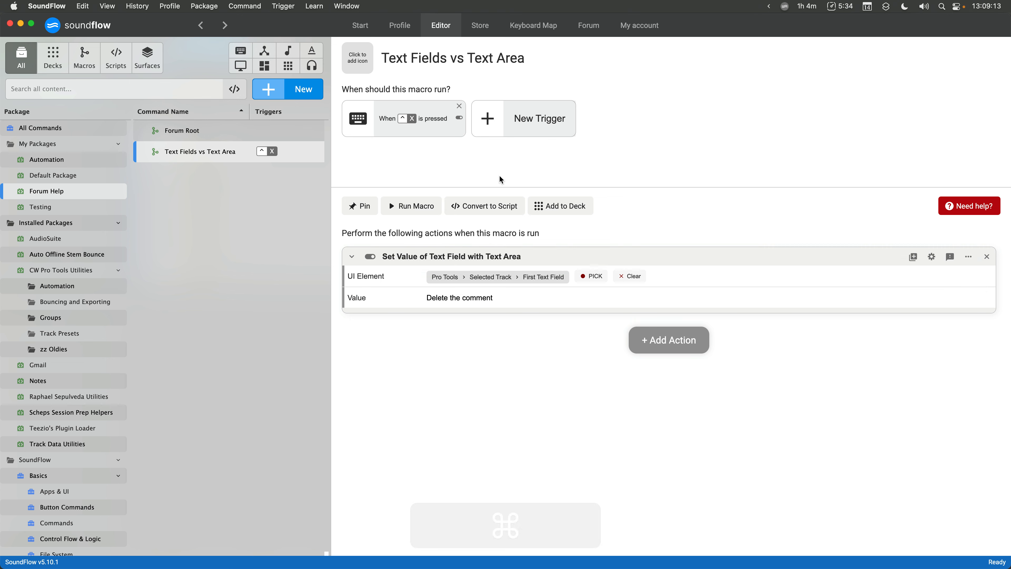
click(291, 95)
click(283, 182)
text(My script)
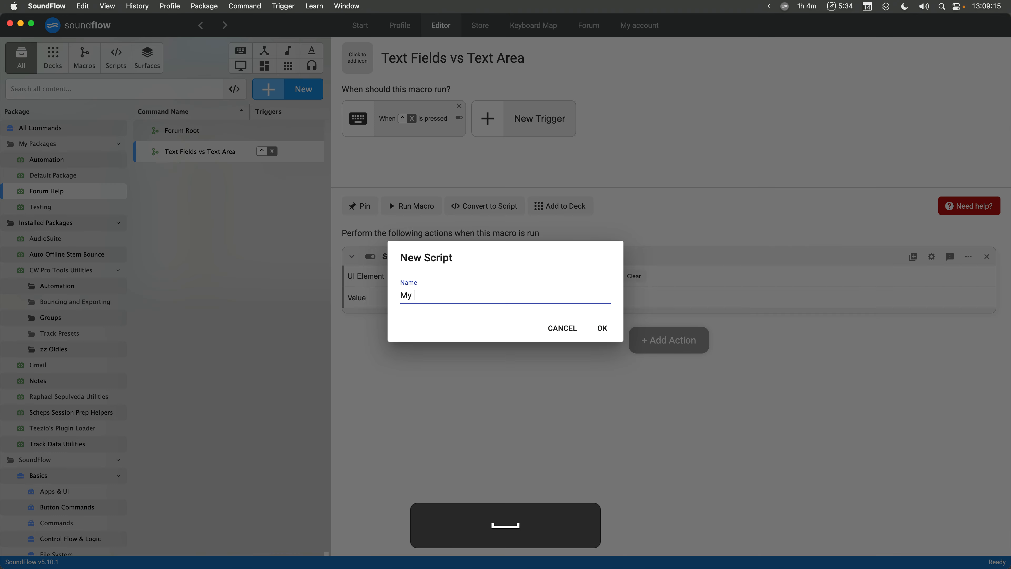
key(Return)
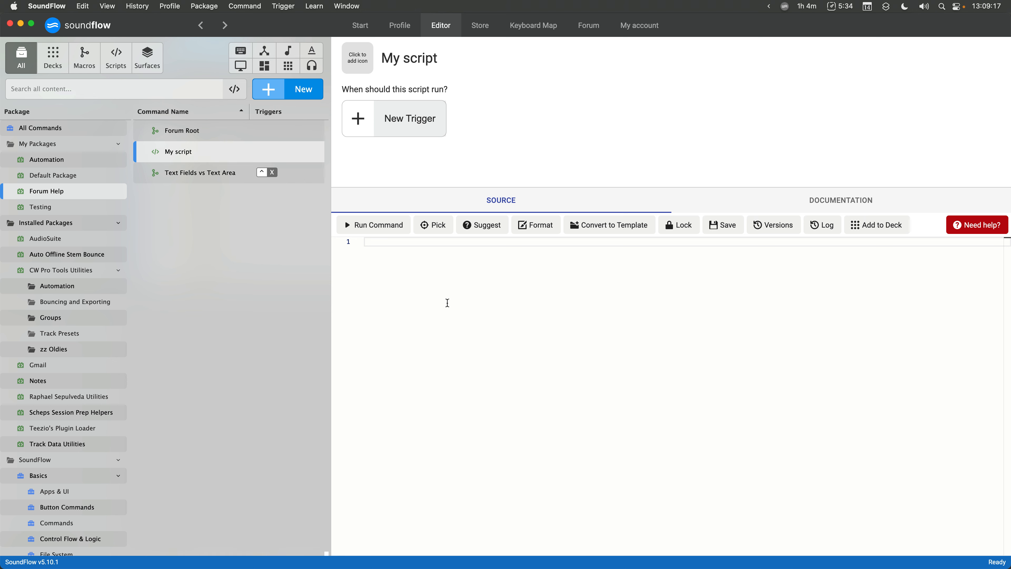
- Paste the copied action code into the script and add a blank line above it
key(super+v)
drag(446, 299, 363, 241)
key(Left)
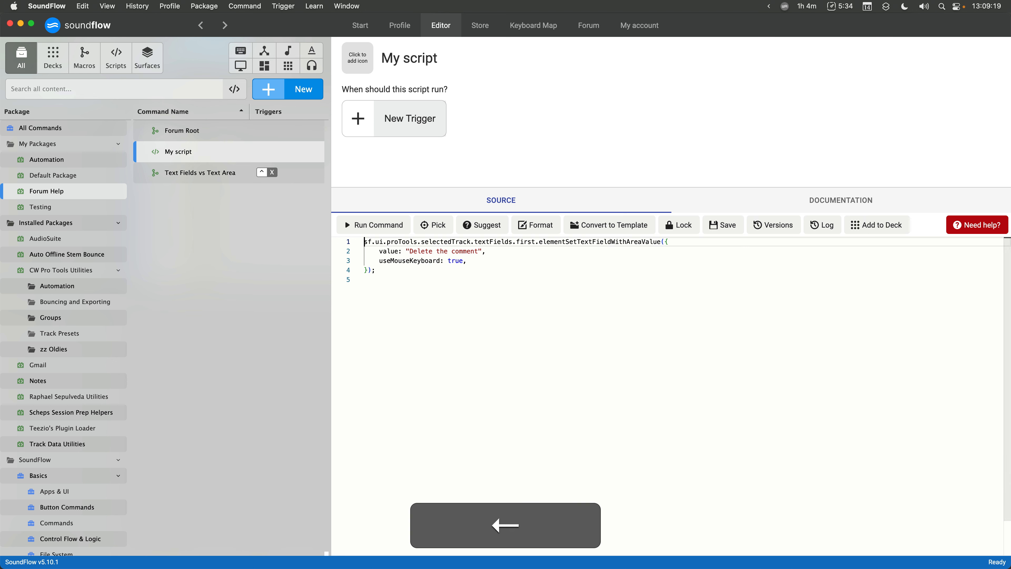
key(Return)
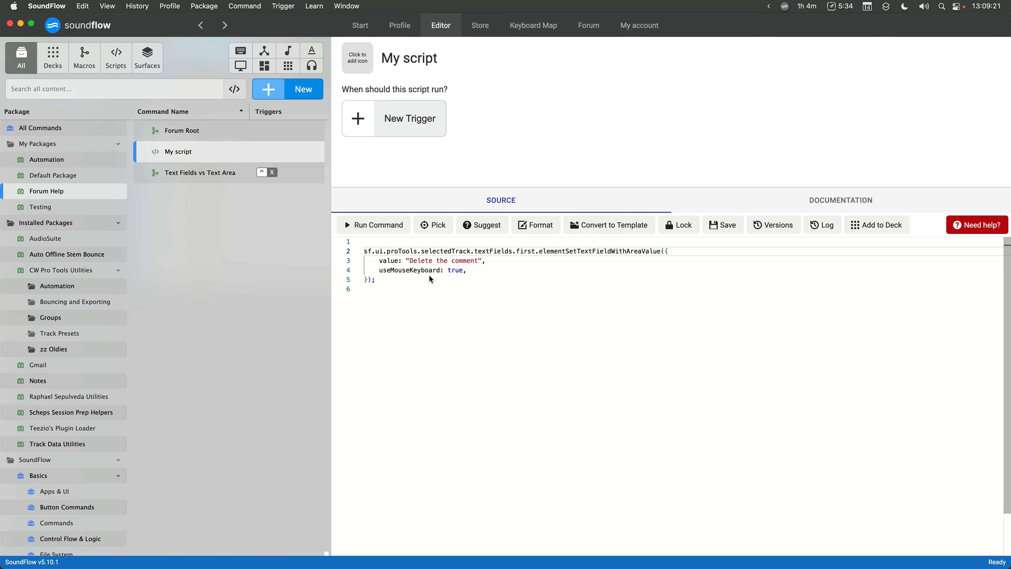
mouse_move(430, 275)
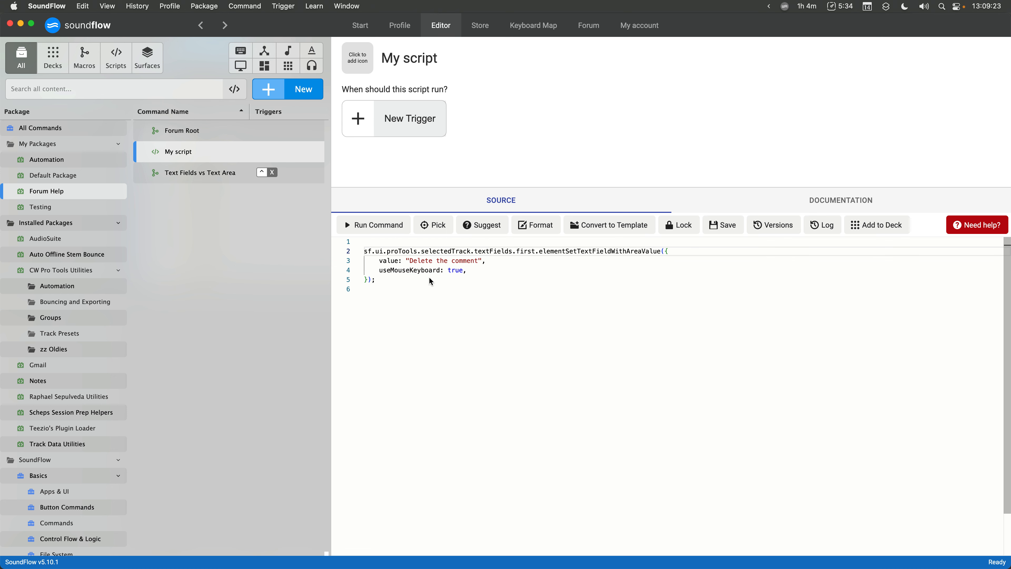